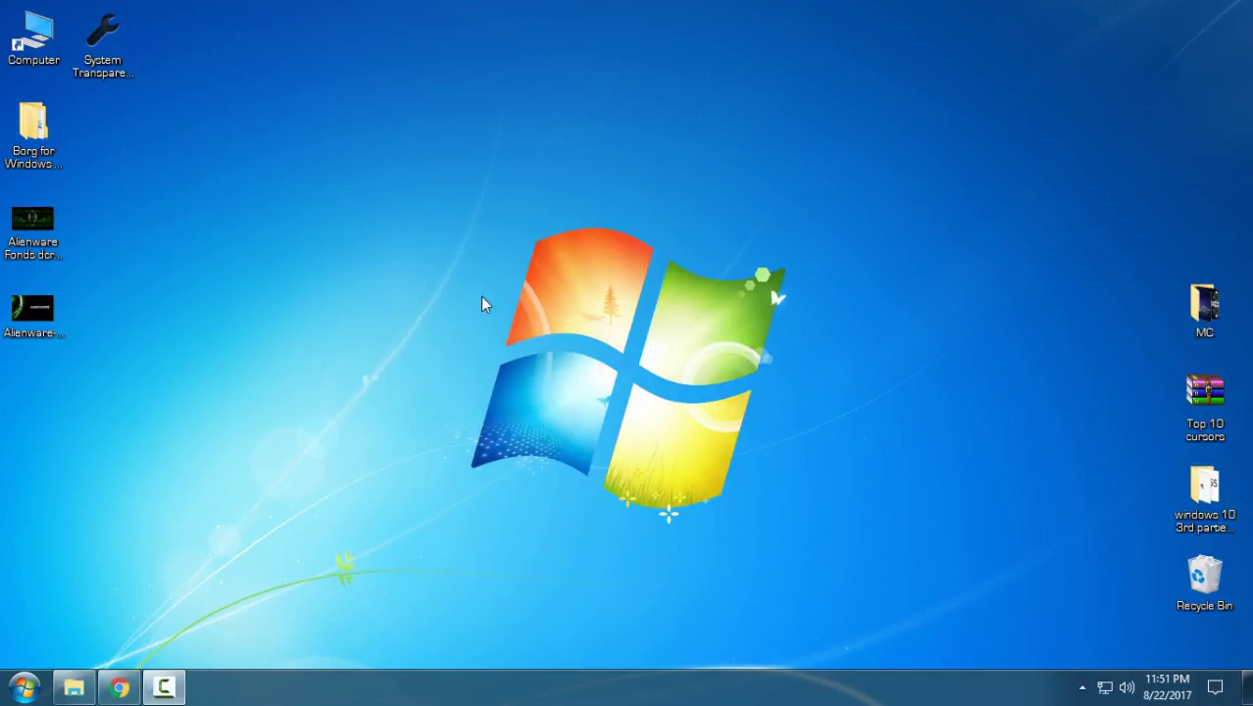
Step: Open the 'Borg for Windows 10 Creators Update' folder from the desktop
double_click(33, 133)
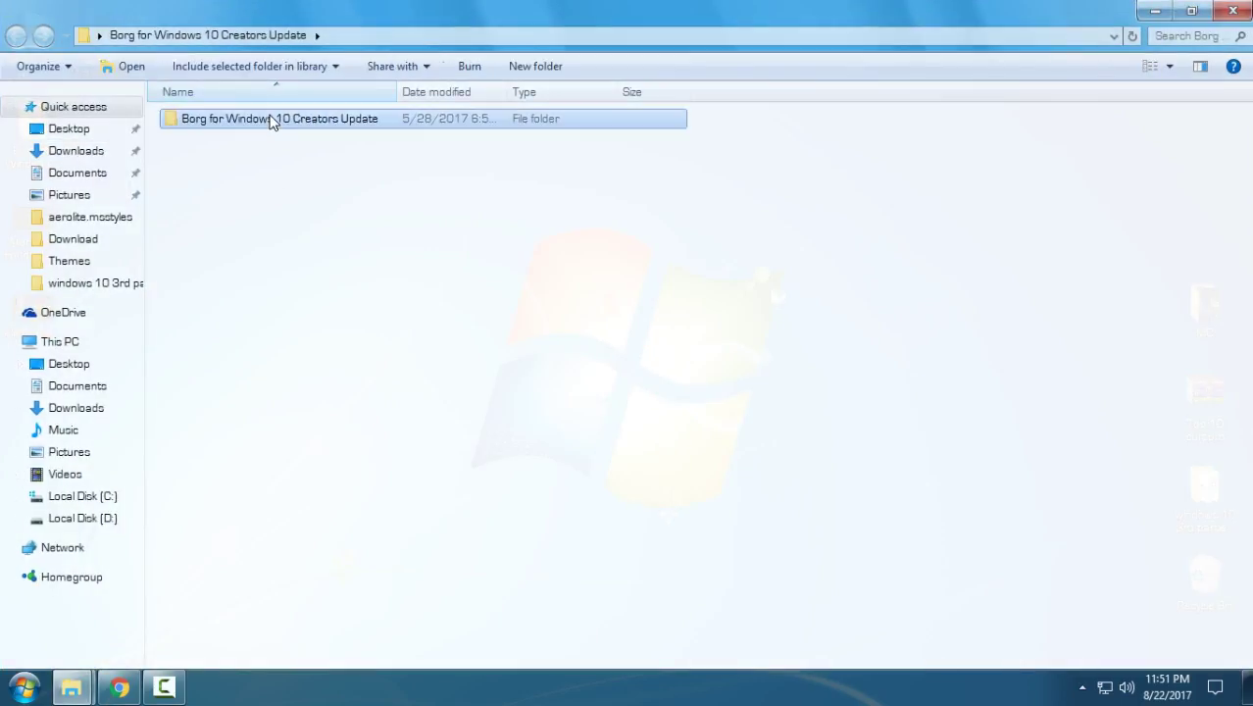
Step: Enter the inner Borg folder and view Preview.png of the green Borg theme in Photos
double_click(273, 119)
double_click(218, 161)
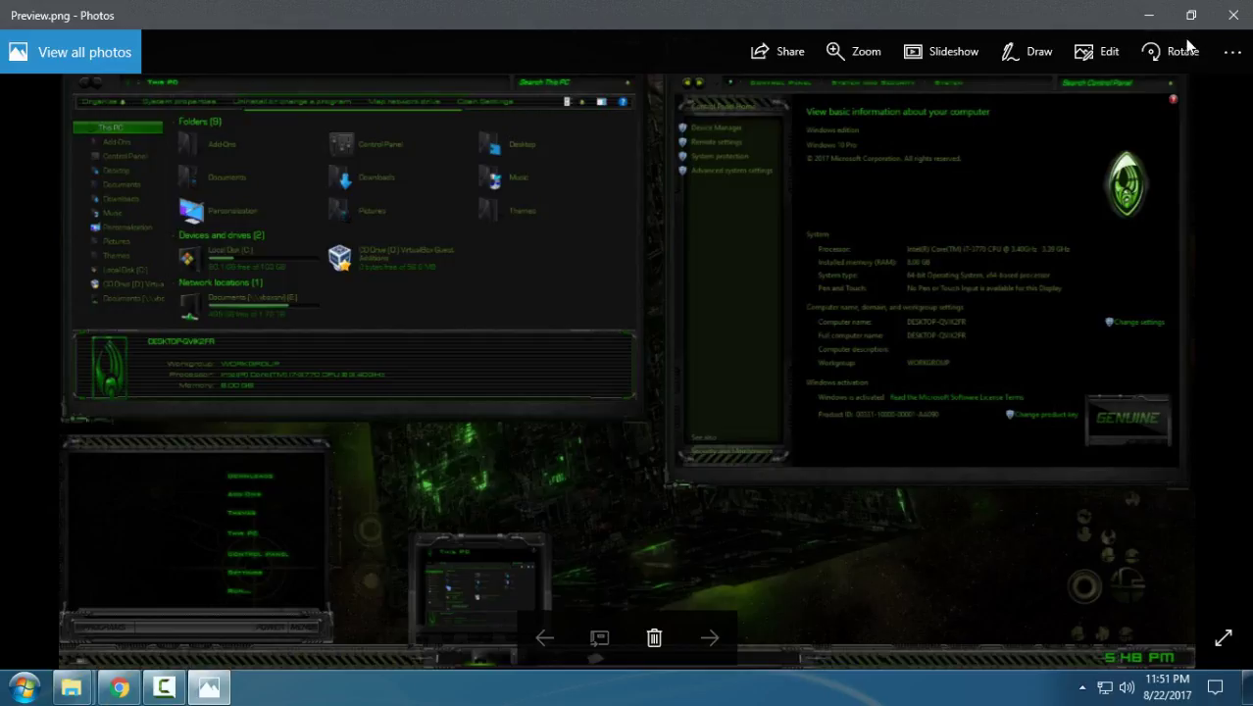
Step: Close the preview, go to Extras > Disable Immersive Context Menu, and right-click its Disable registry file
left_click(1233, 15)
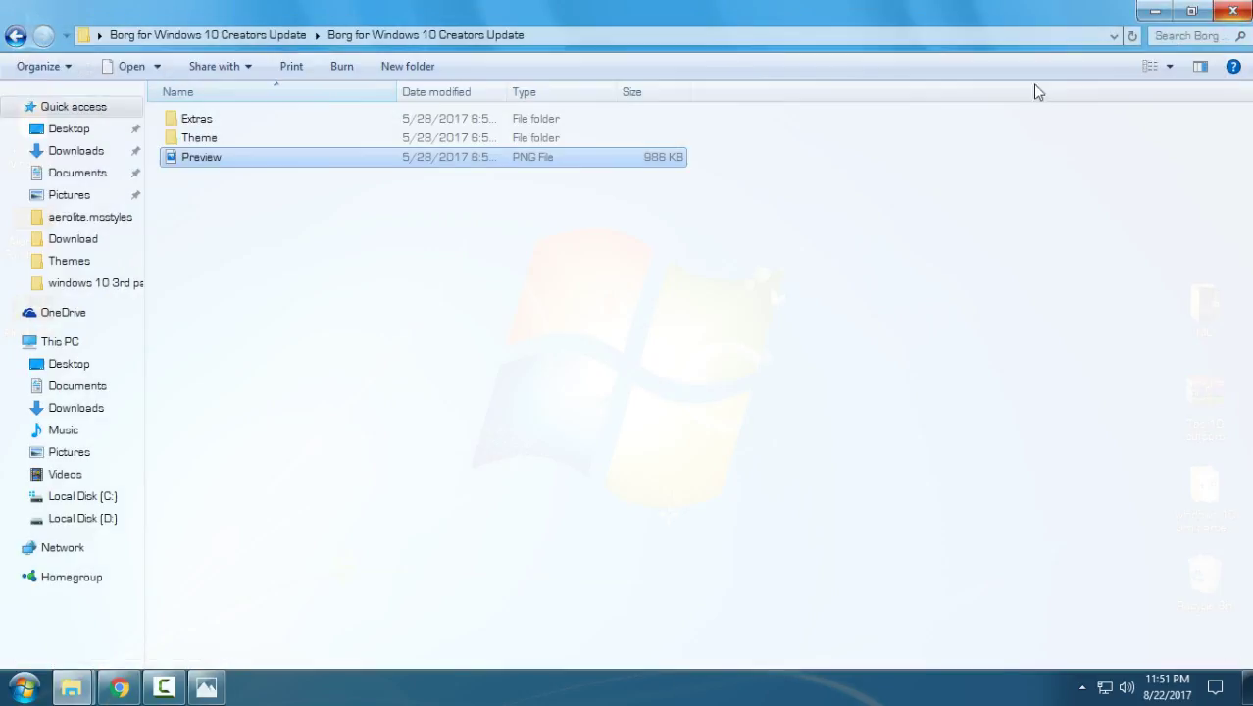
left_click(210, 124)
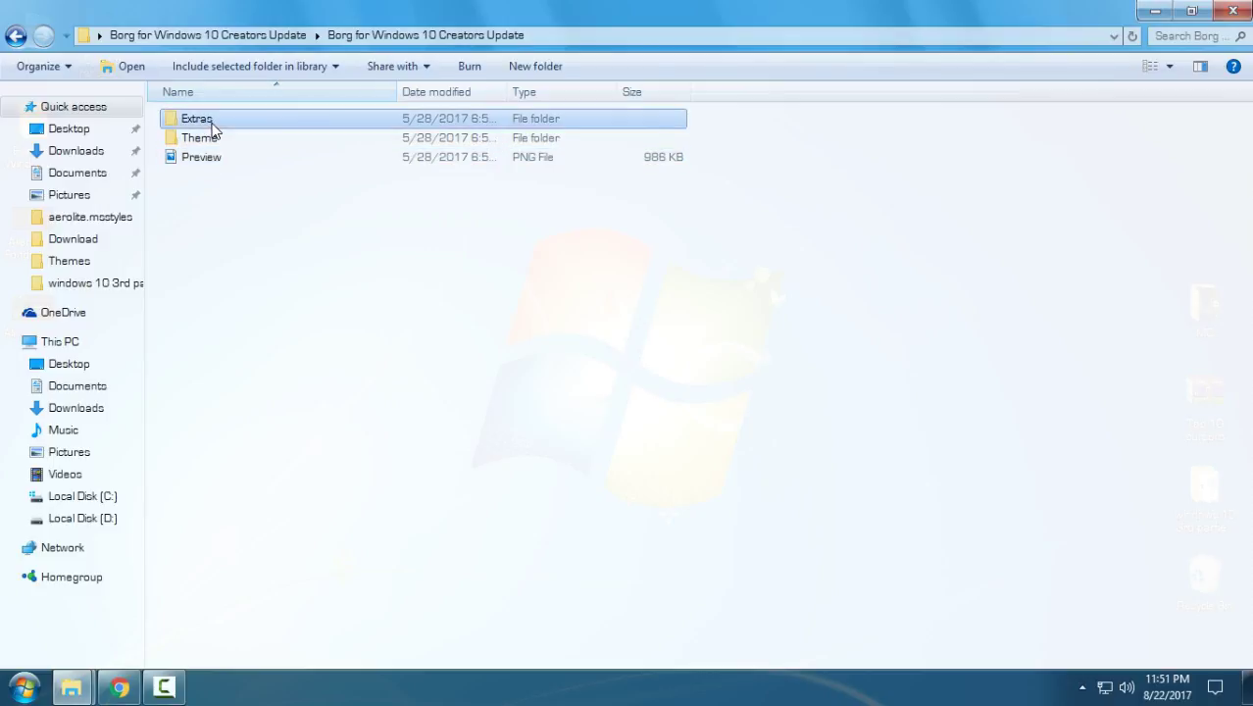
double_click(210, 124)
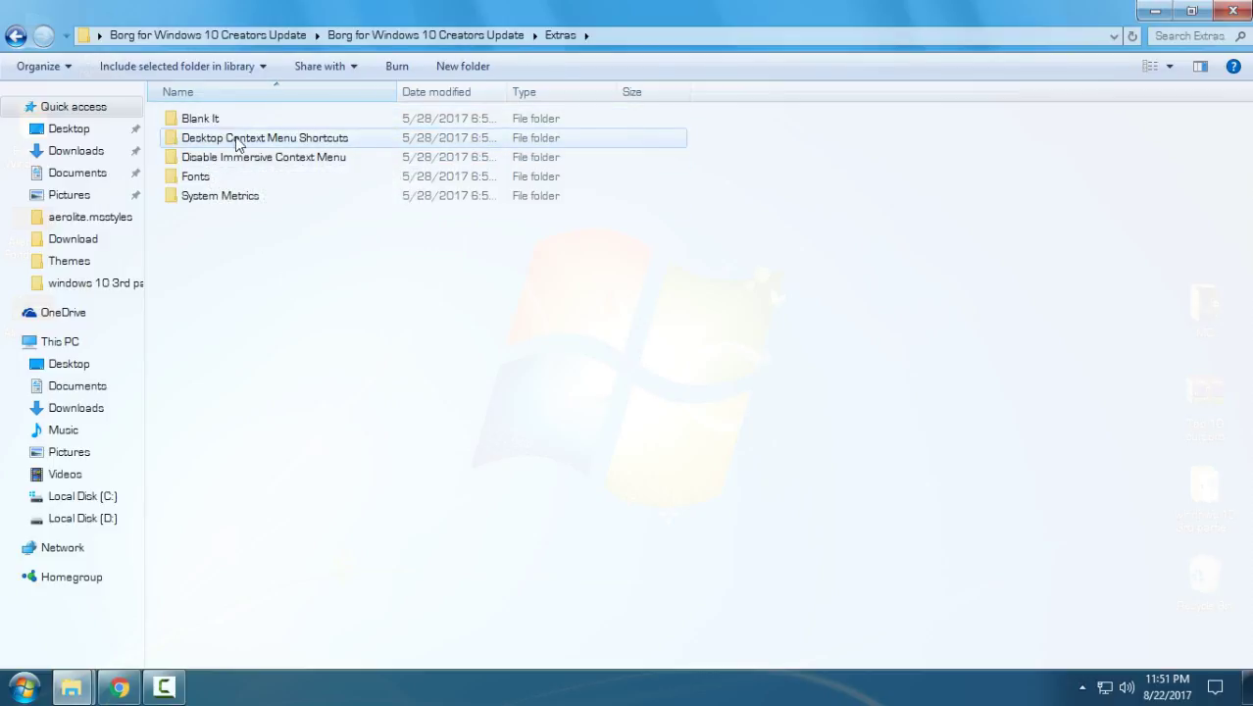
left_click(225, 140)
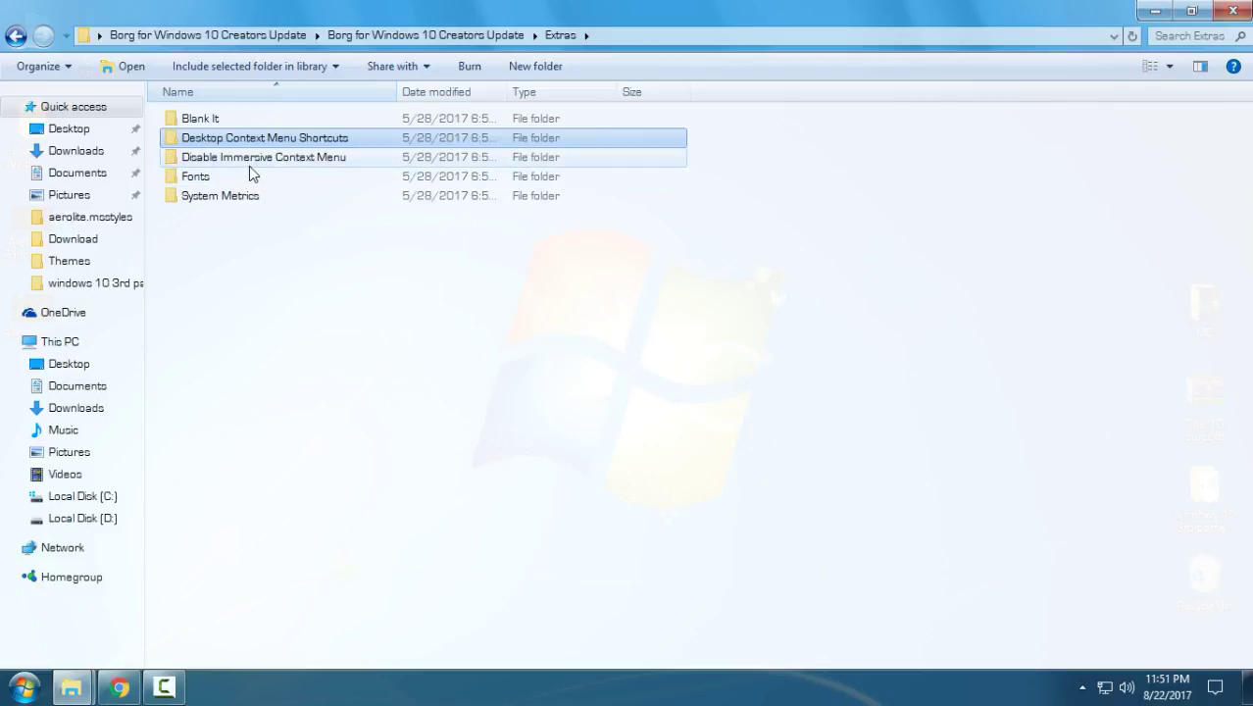
left_click(249, 165)
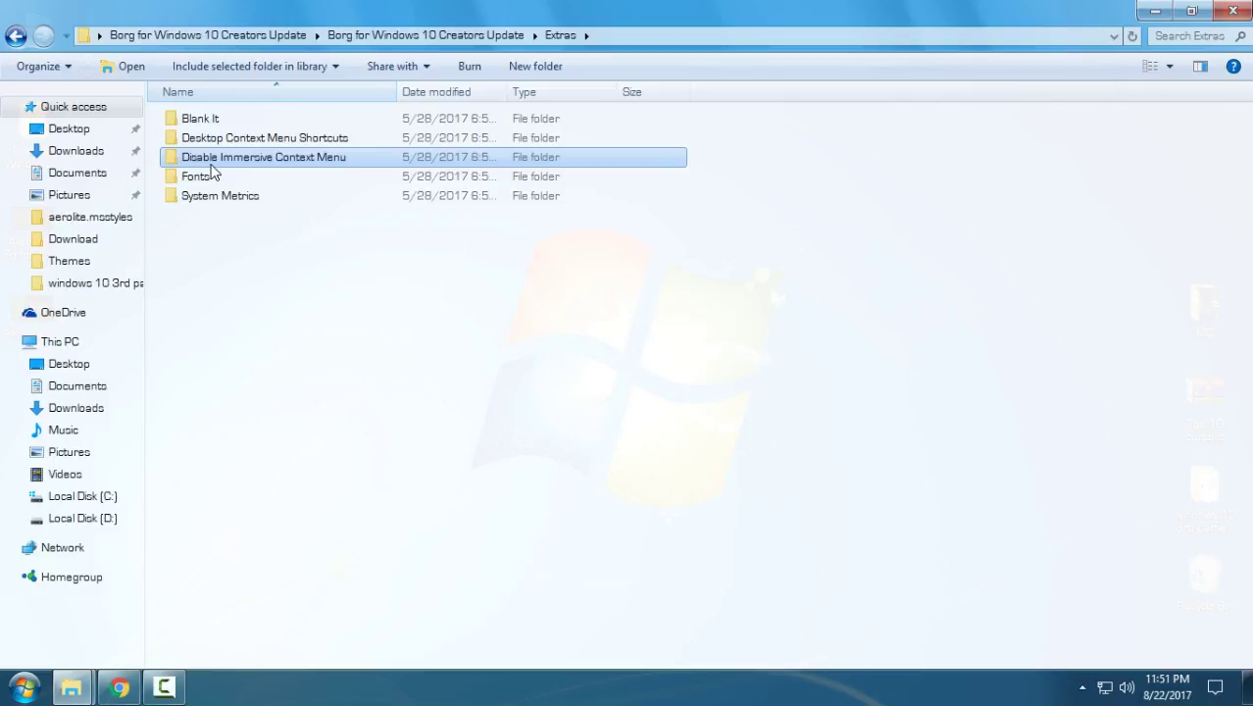
double_click(224, 162)
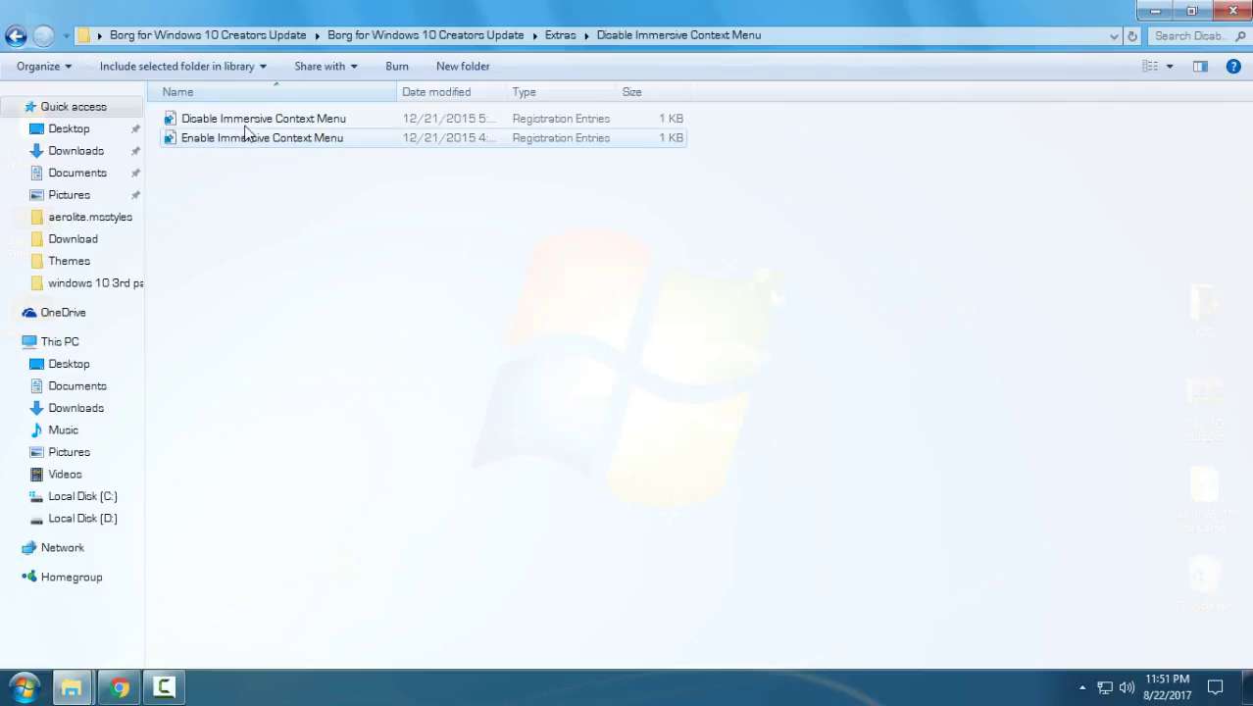
left_click(185, 125)
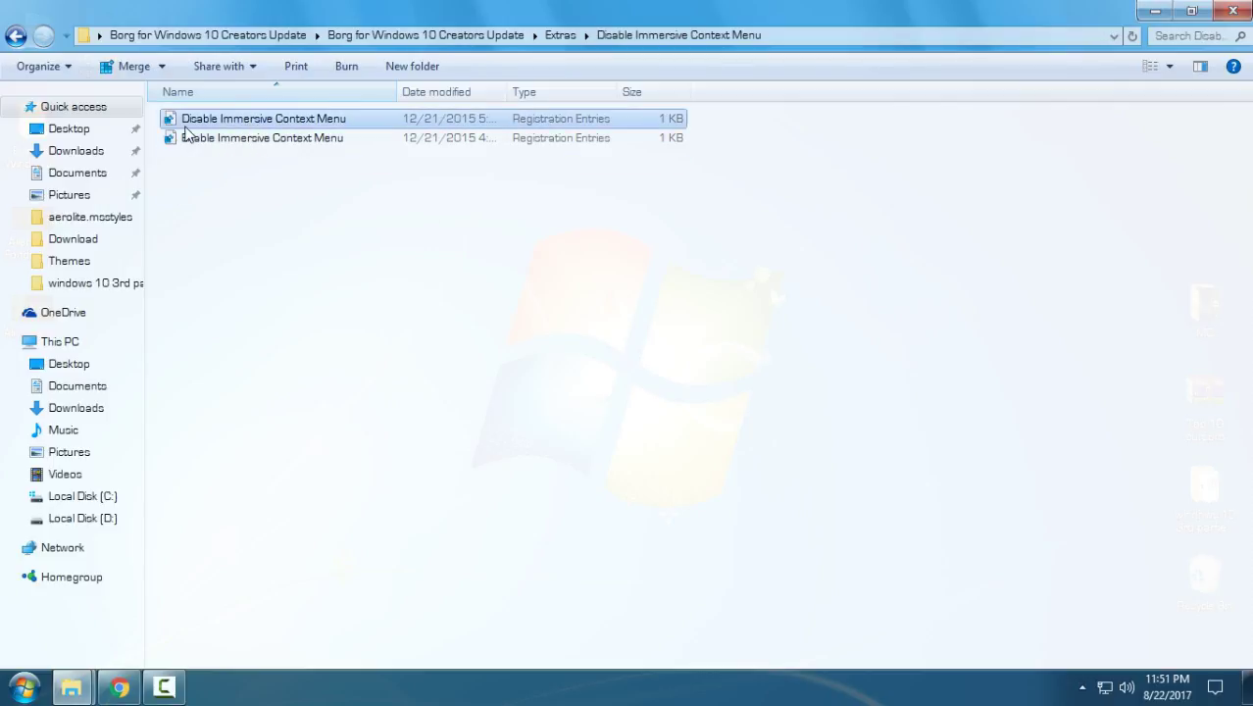
right_click(284, 118)
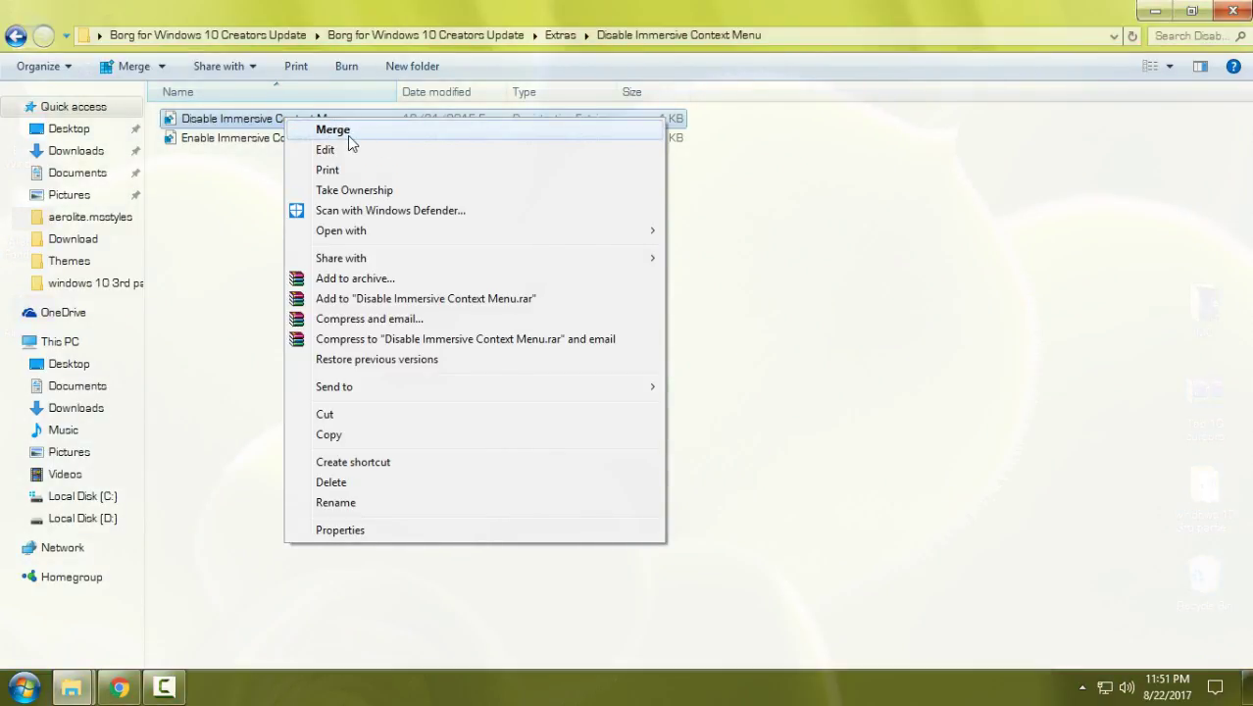
Step: Install all ten fonts from the Extras Fonts folder, replacing existing ones
left_click(16, 44)
double_click(210, 178)
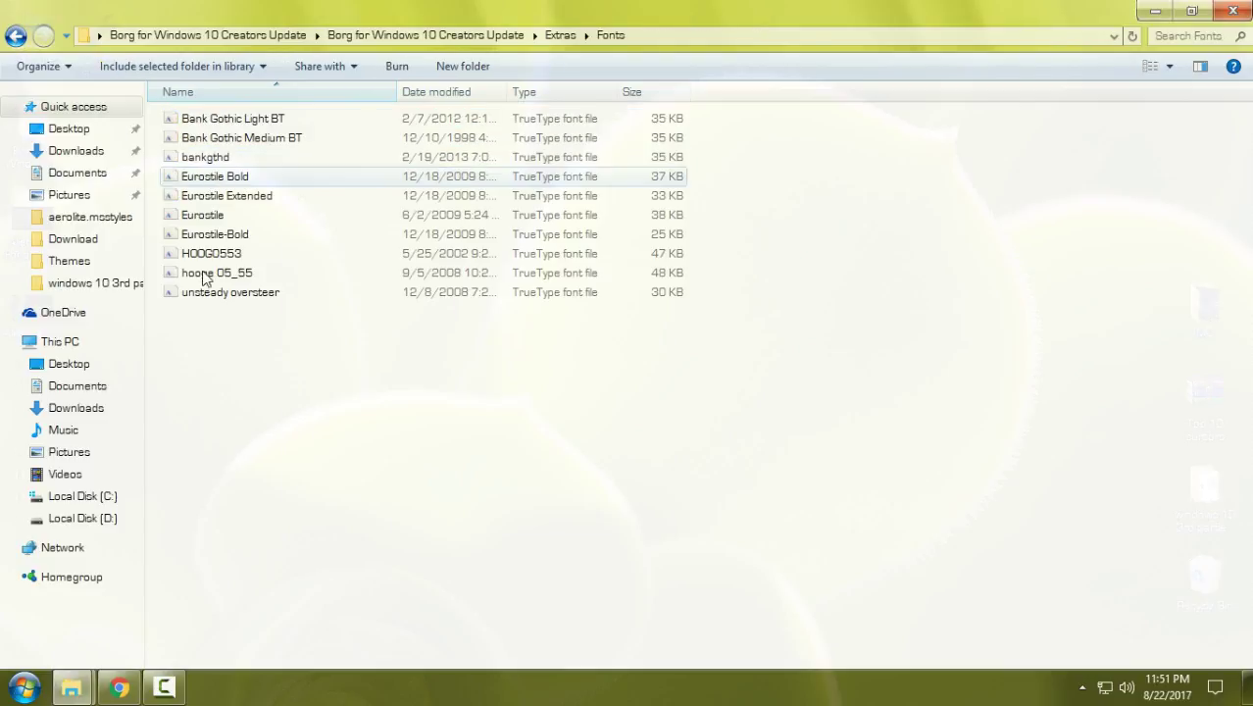
left_click_drag(208, 320, 362, 116)
right_click(363, 118)
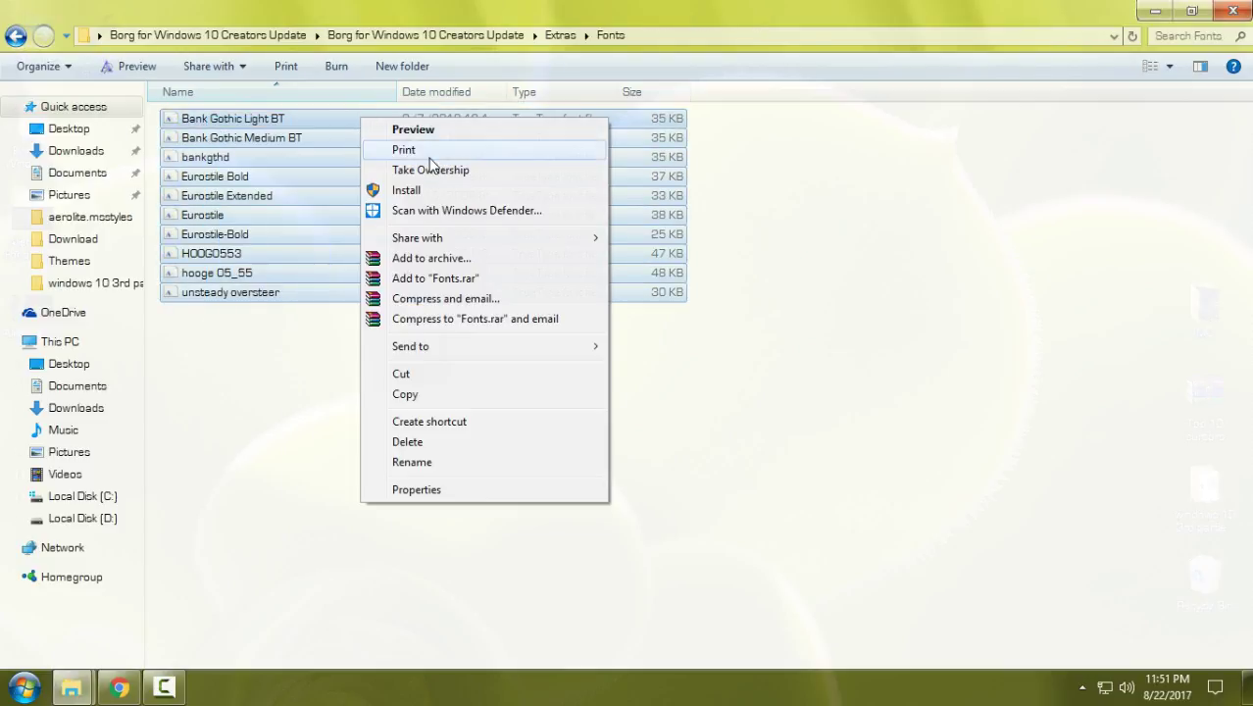
left_click(406, 190)
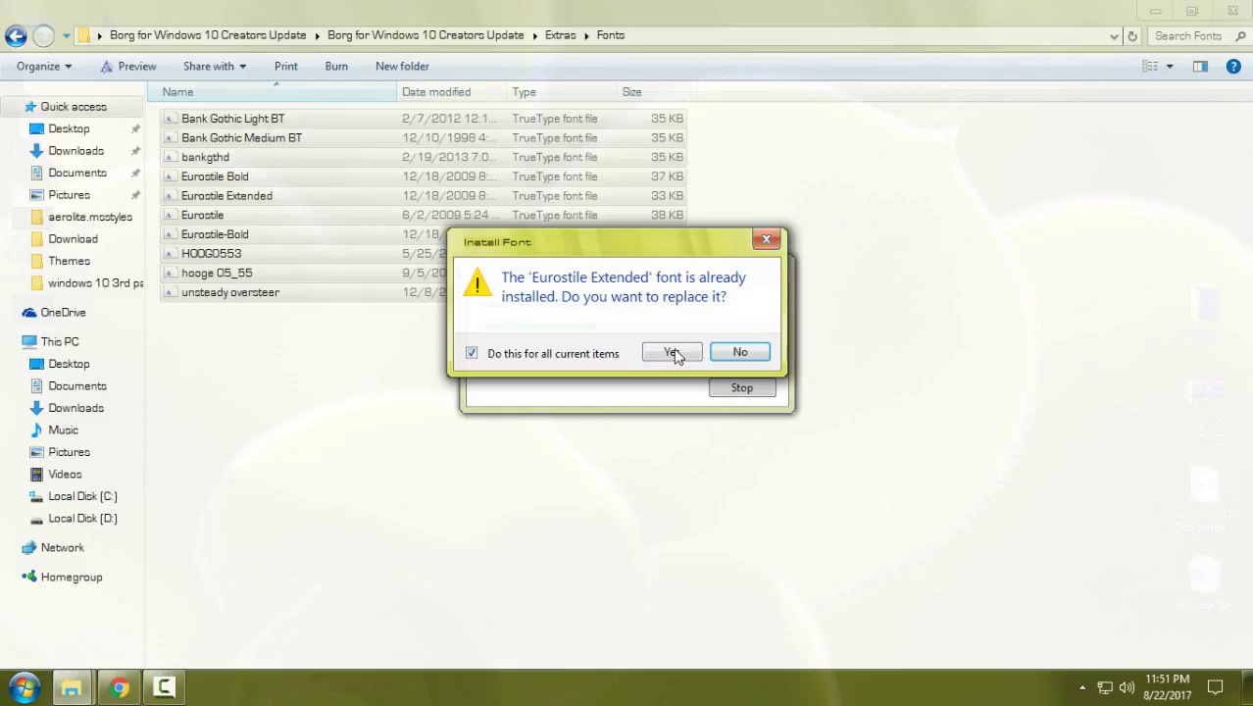
left_click(672, 353)
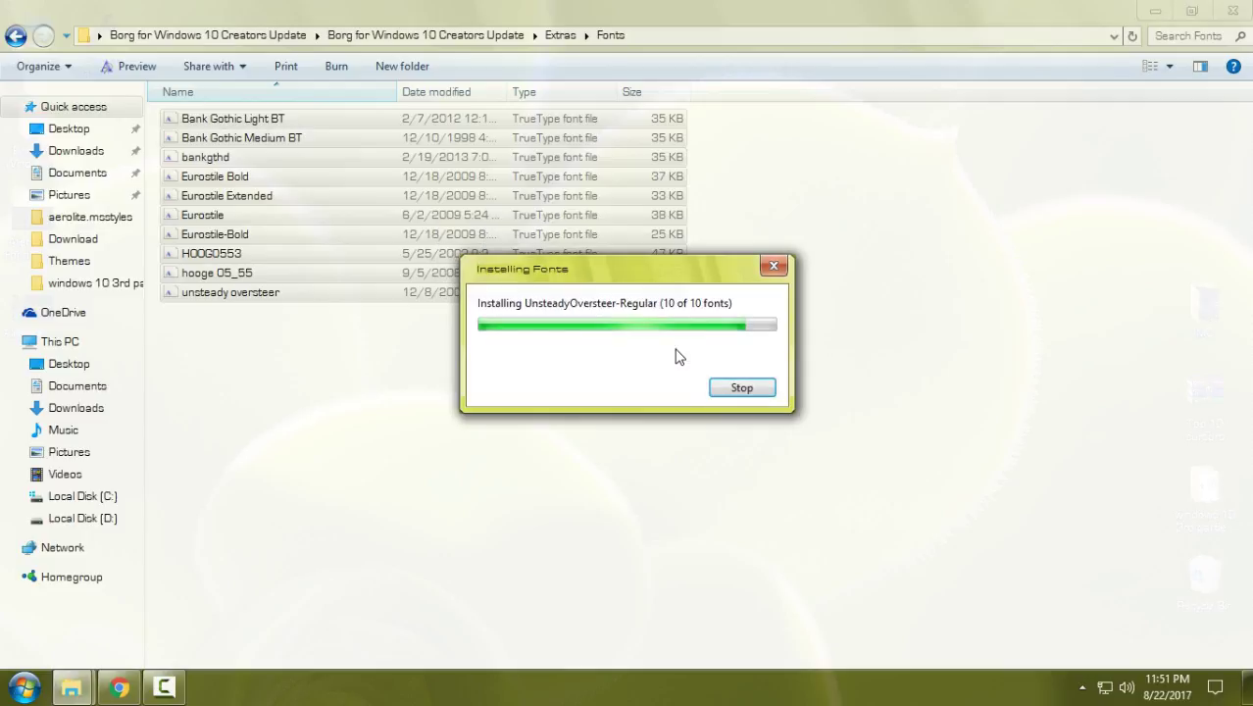
left_click(378, 375)
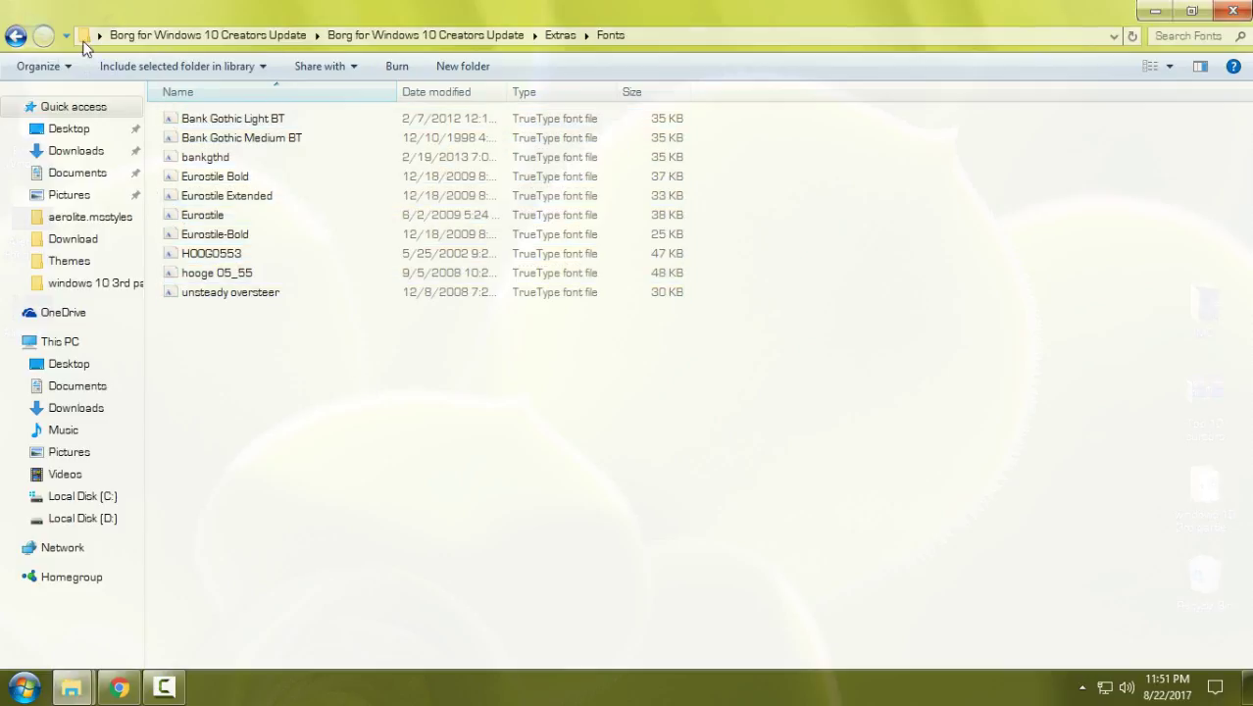
Step: Merge Borg System Metrics from the System Metrics folder into the registry, then return to Extras
left_click(16, 38)
double_click(235, 207)
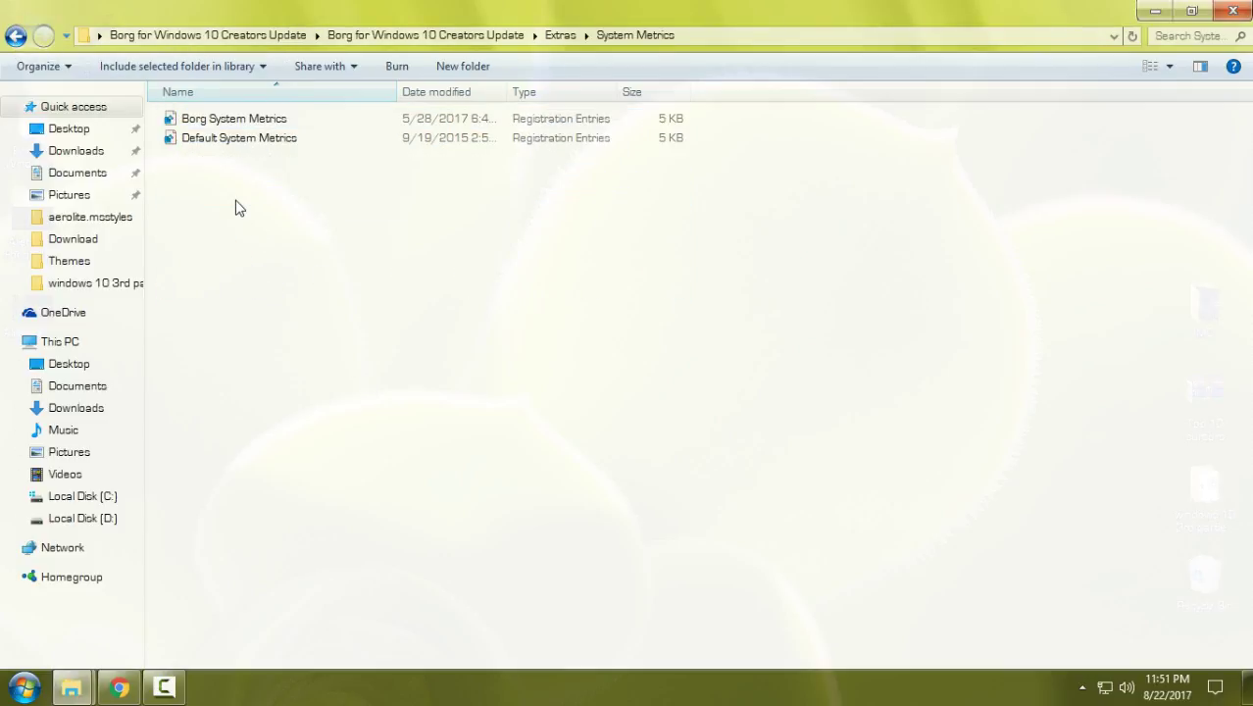
left_click(236, 123)
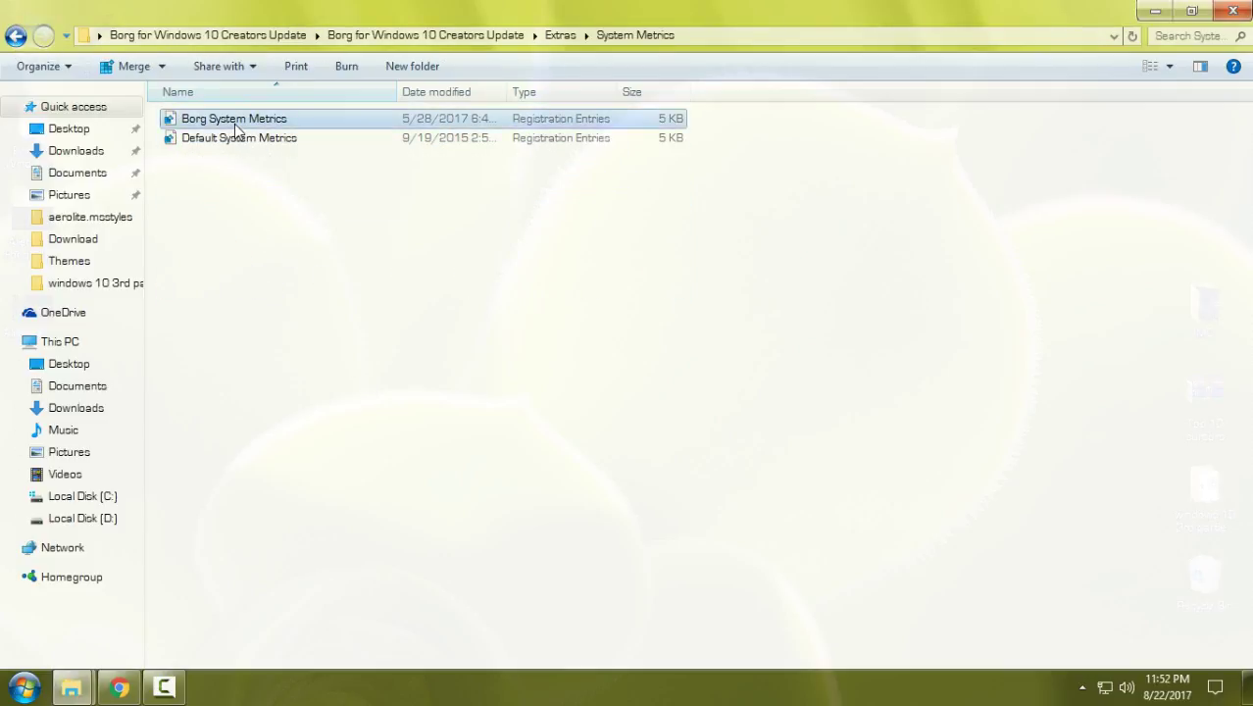
right_click(255, 126)
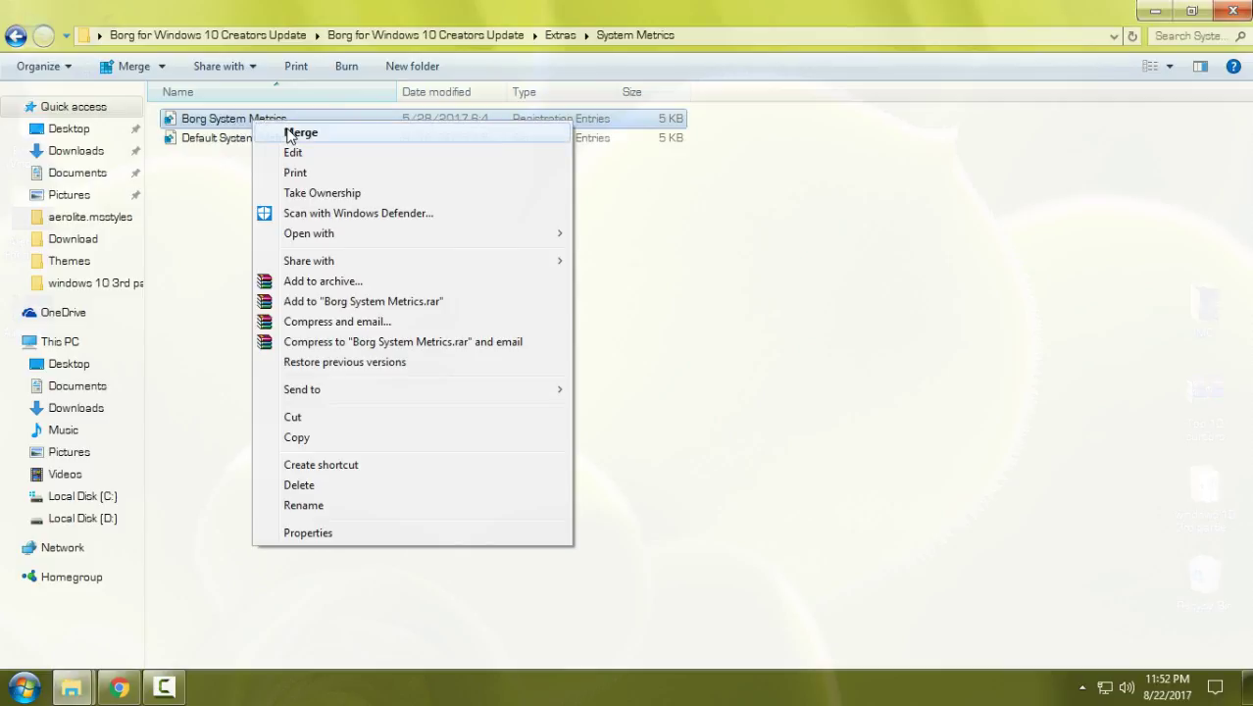
left_click(290, 133)
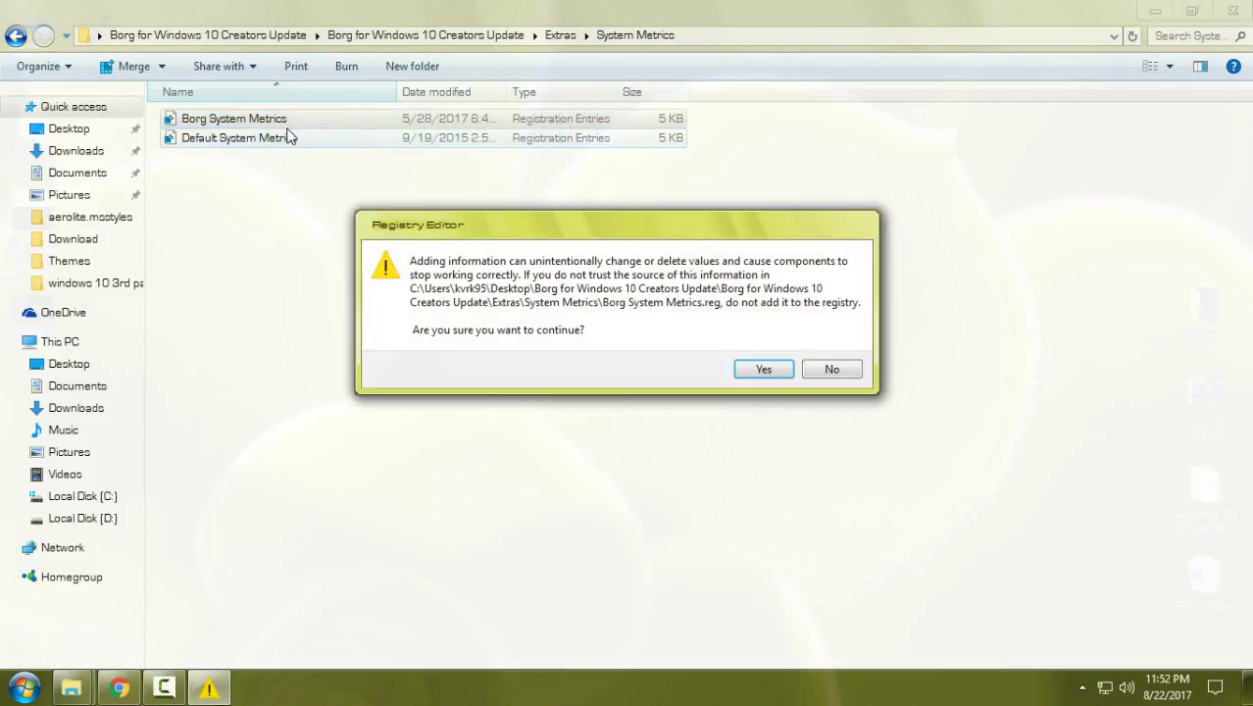
left_click(769, 373)
left_click(832, 353)
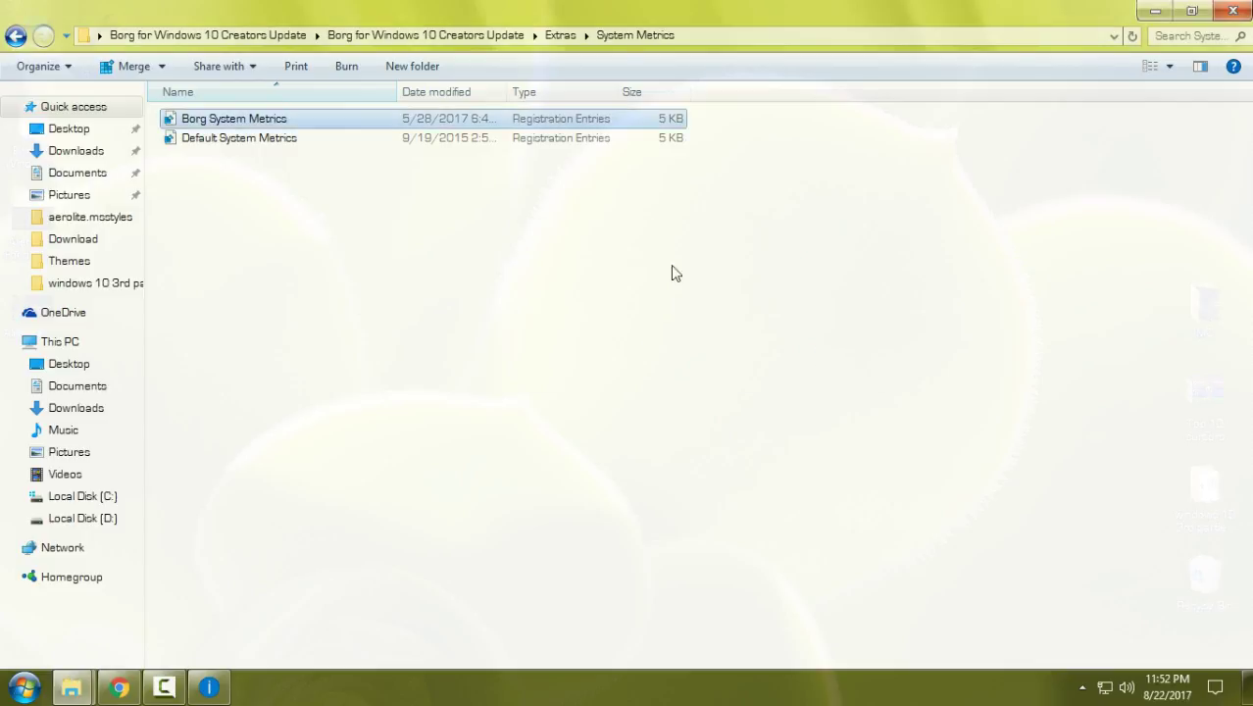
left_click(15, 37)
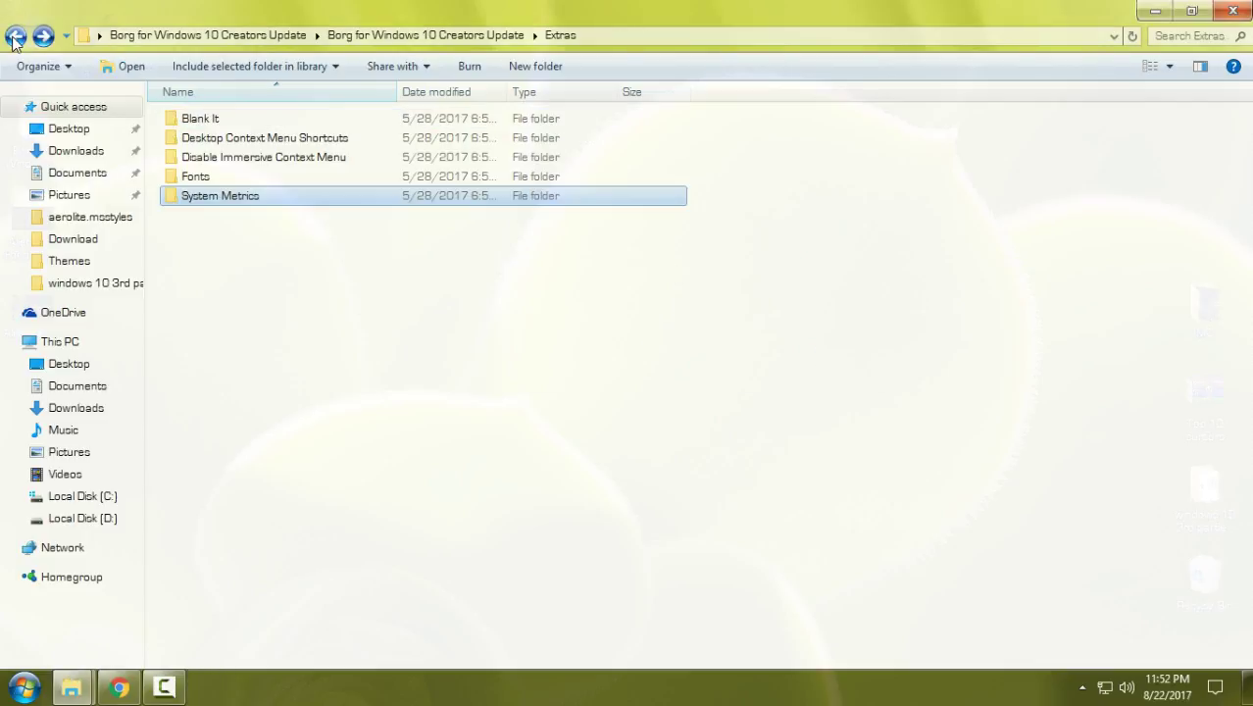
Step: Browse Desktop Context Menu Shortcuts, select its two Remove registry files, and return to the main Borg folder
double_click(230, 138)
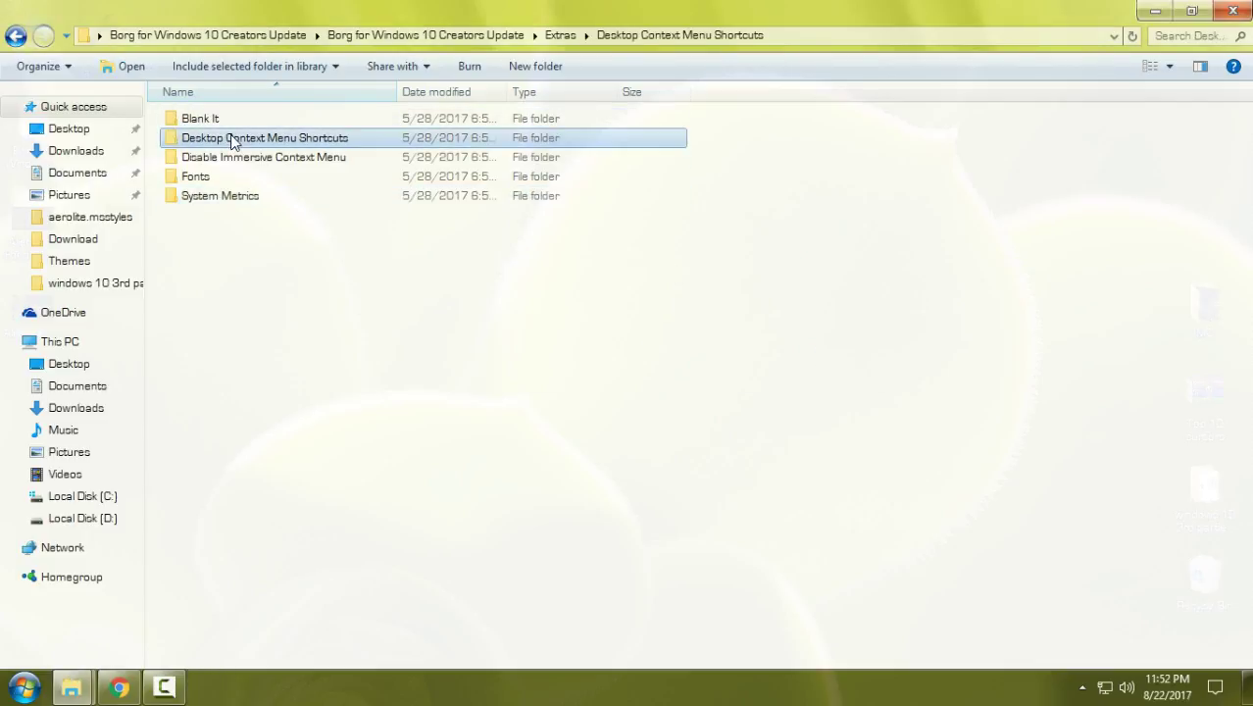
left_click(15, 37)
double_click(316, 138)
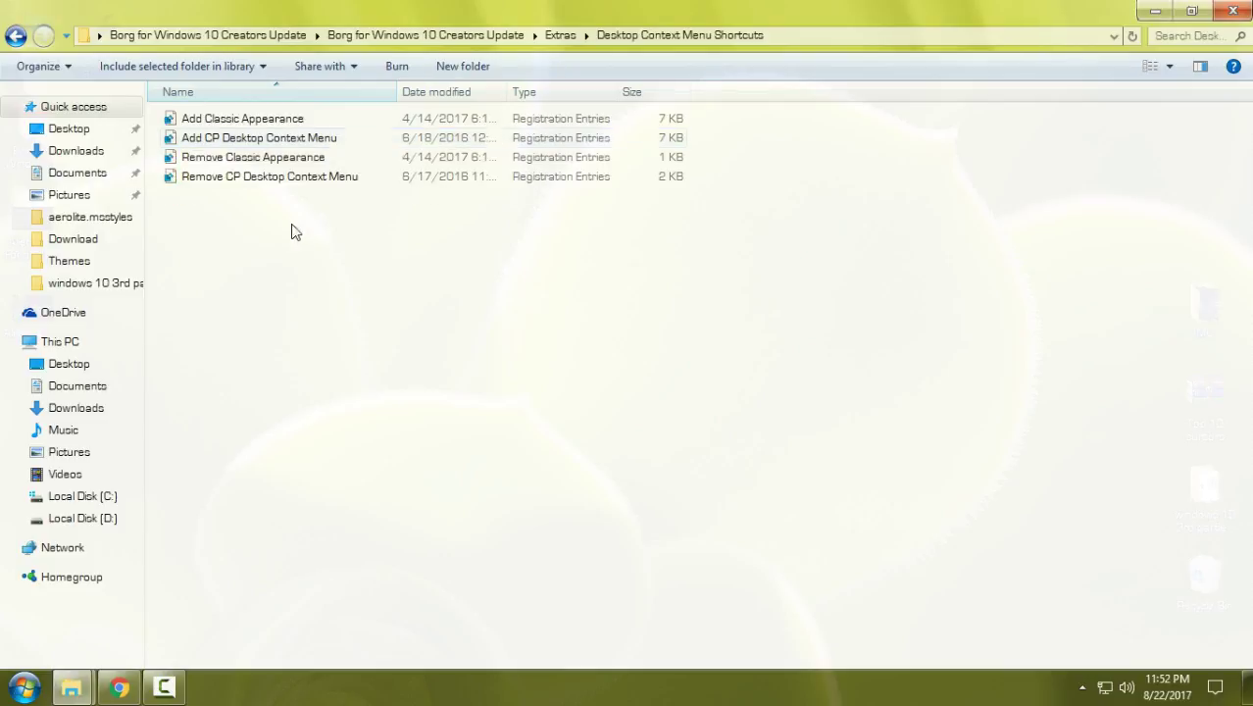
mouse_move(289, 217)
left_mouse_down()
mouse_move(229, 134)
mouse_move(257, 194)
mouse_move(279, 208)
left_mouse_up()
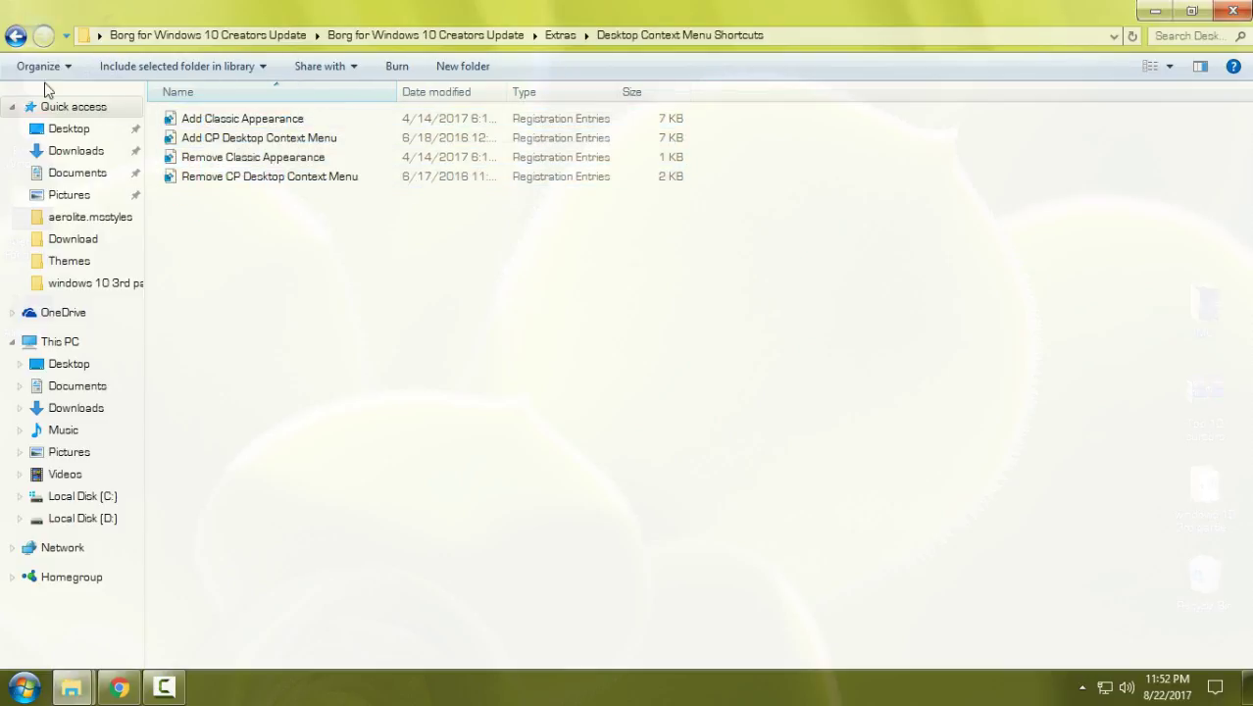
double_click(17, 38)
Step: Copy the Borg folder and Borg theme file from the Theme folder
double_click(227, 138)
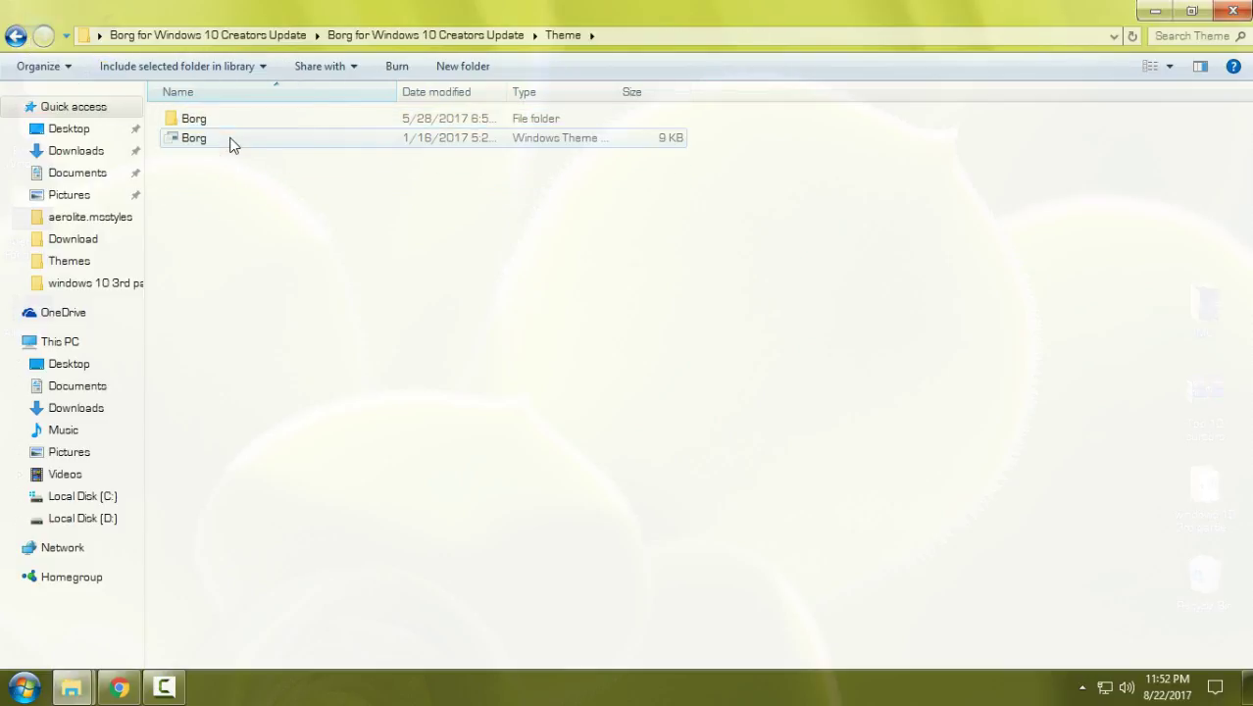
left_click_drag(193, 167, 246, 119)
right_click(245, 119)
left_click(283, 392)
Step: Paste the Borg items into C:\Windows\Resources\Themes
left_click(78, 362)
left_click(59, 342)
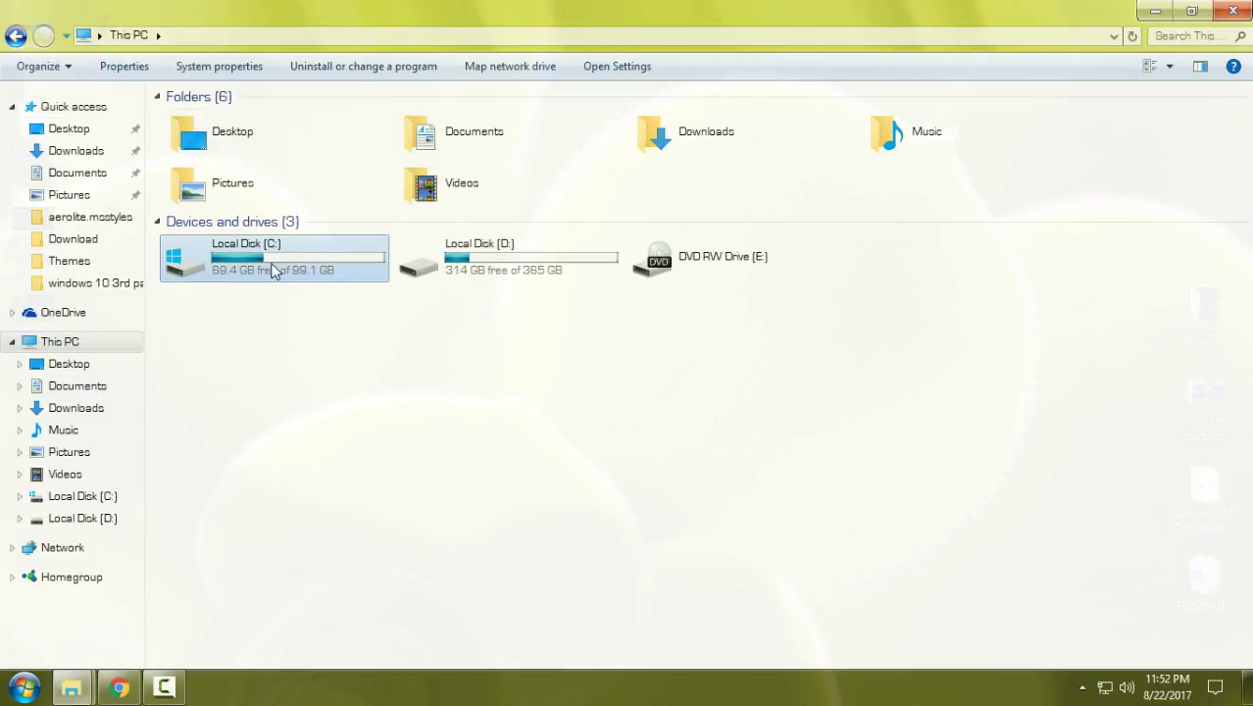
double_click(271, 272)
double_click(175, 294)
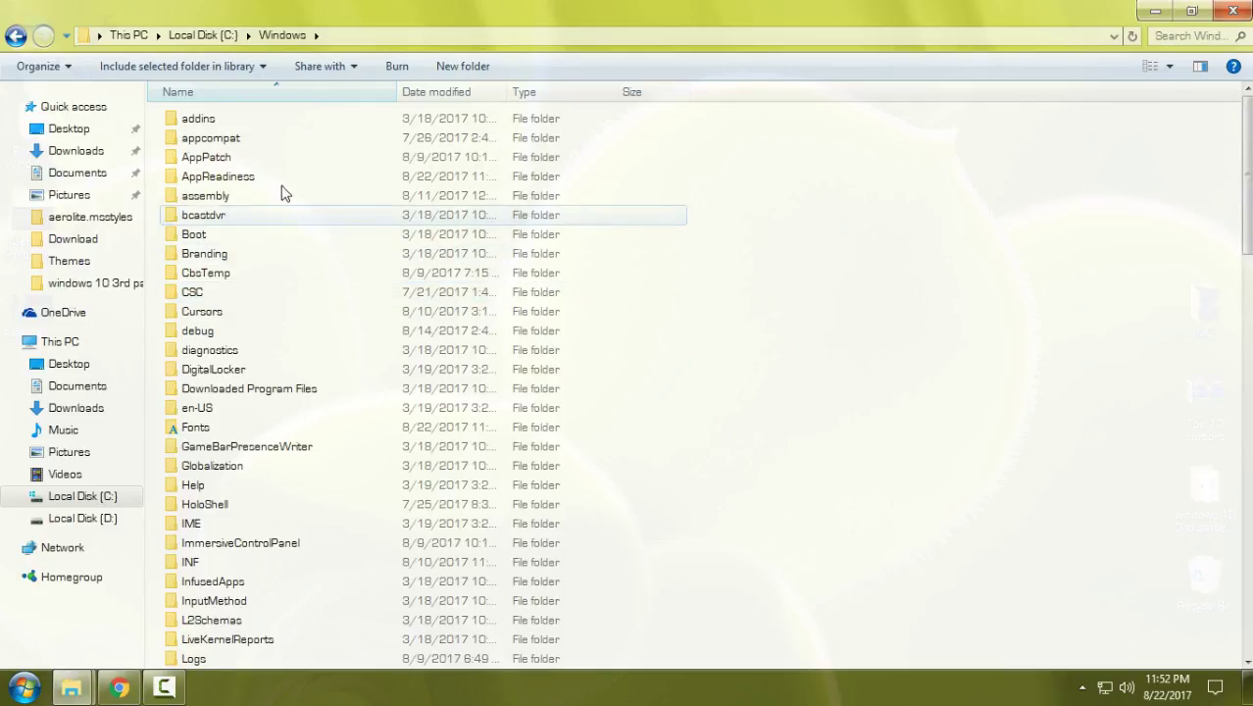
scroll(255, 171, "down", 14)
left_click(227, 175)
double_click(227, 172)
double_click(206, 155)
right_click(1040, 250)
left_click(1079, 396)
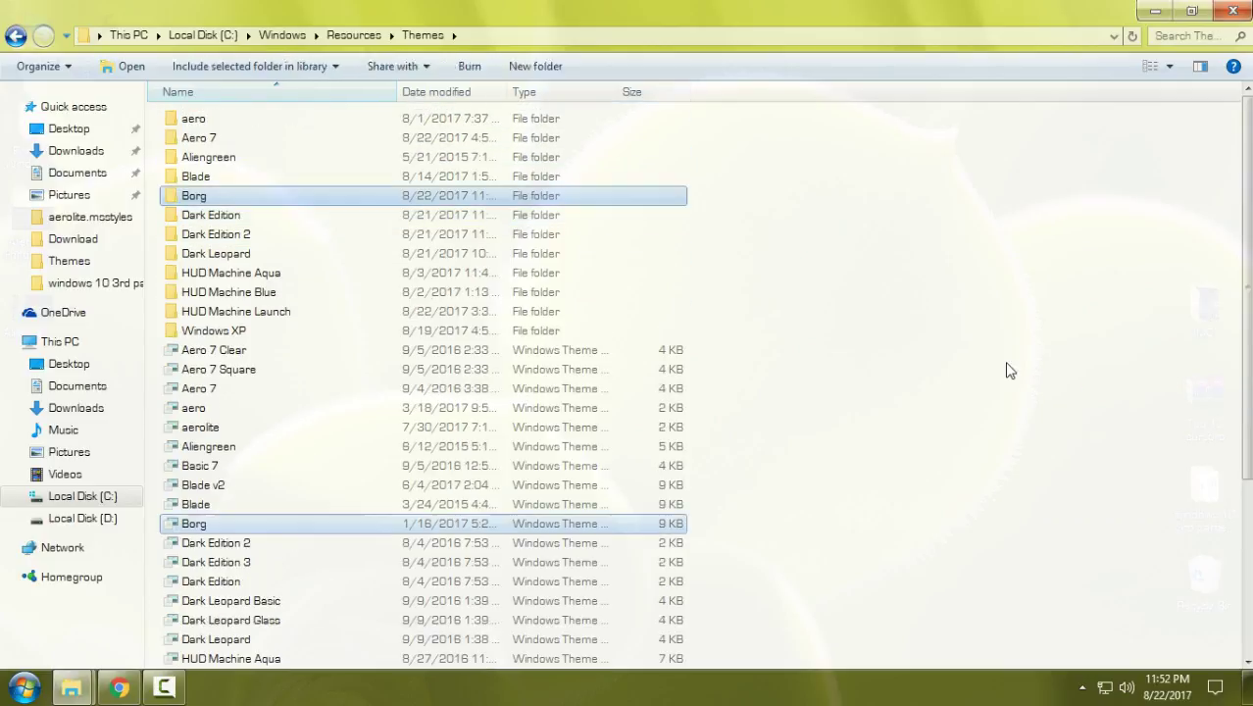
Step: Close File Explorer and open Personalize from the desktop menu
left_click(1218, 20)
right_click(487, 432)
left_click(538, 414)
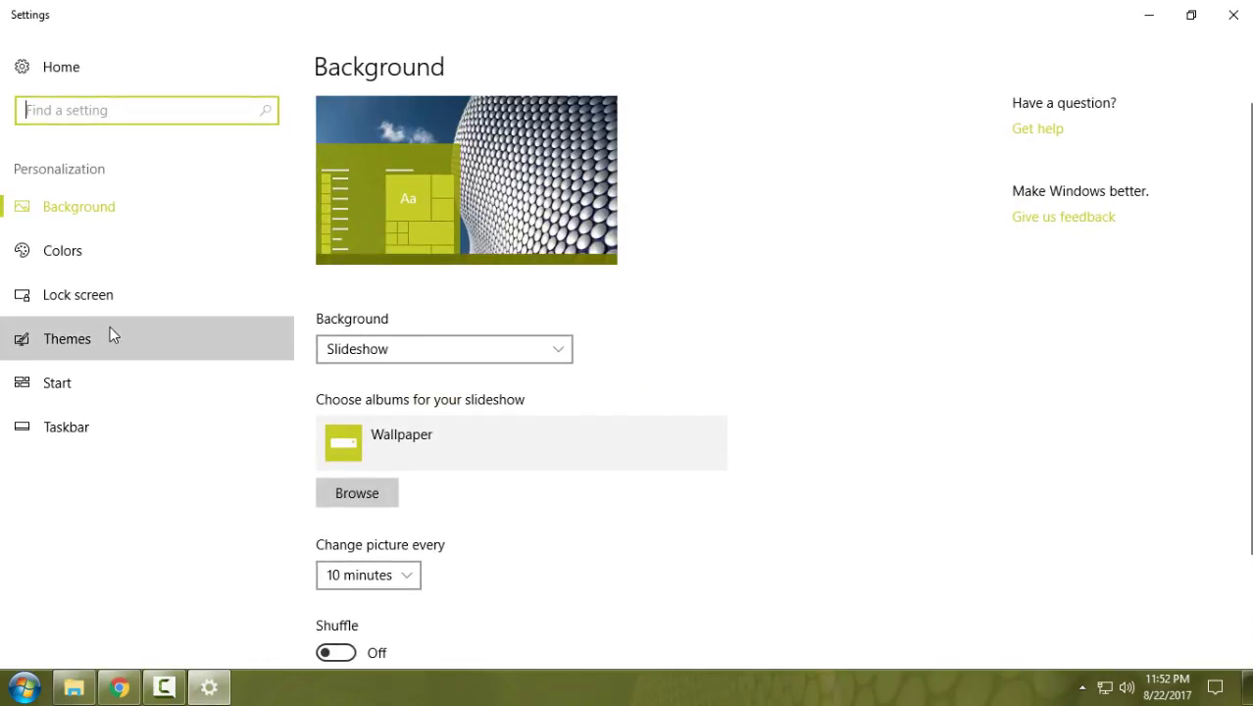
Step: Select the Borg theme on the Themes page, then close Settings
left_click(126, 333)
scroll(1010, 476, "down", 5)
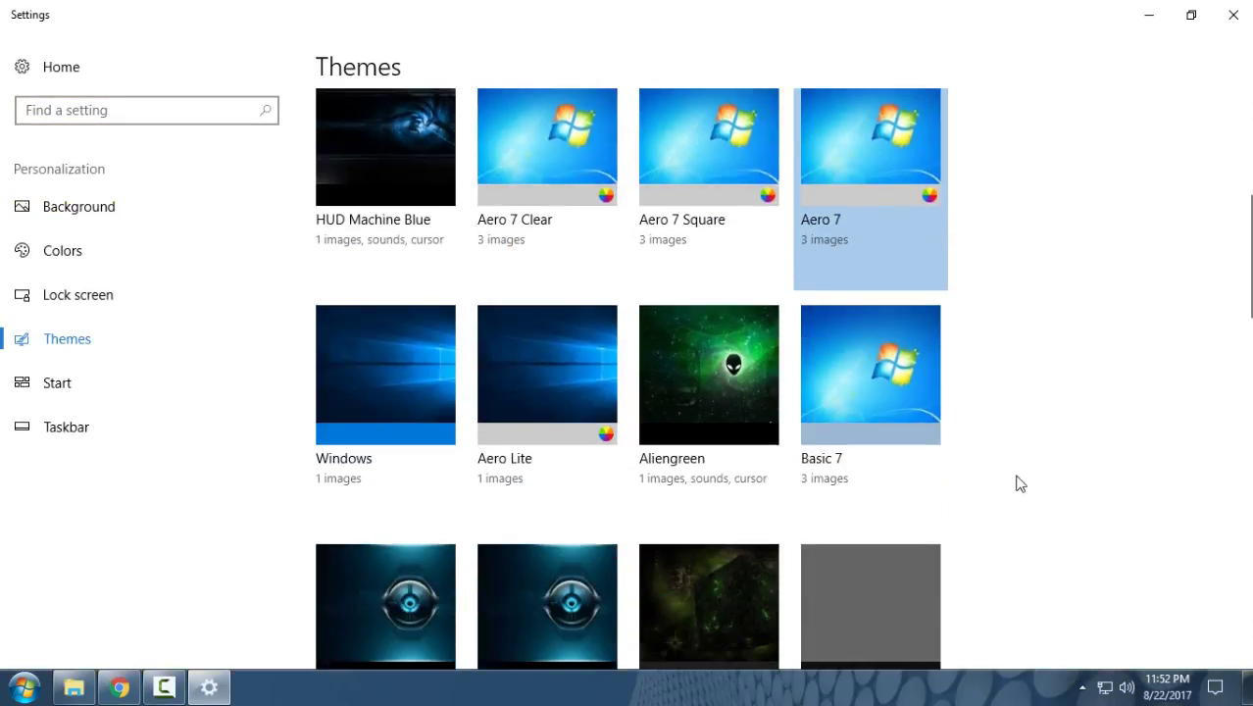
scroll(1019, 483, "down", 2)
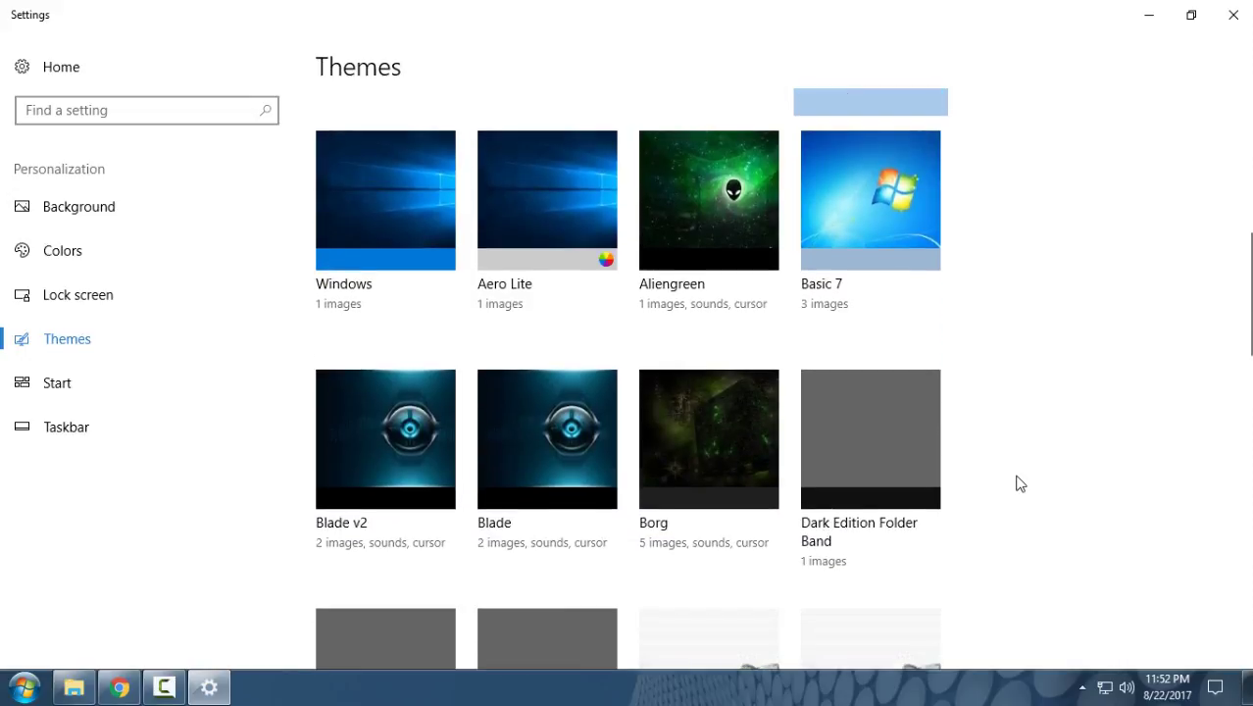
scroll(1019, 483, "down", 1)
left_click(704, 345)
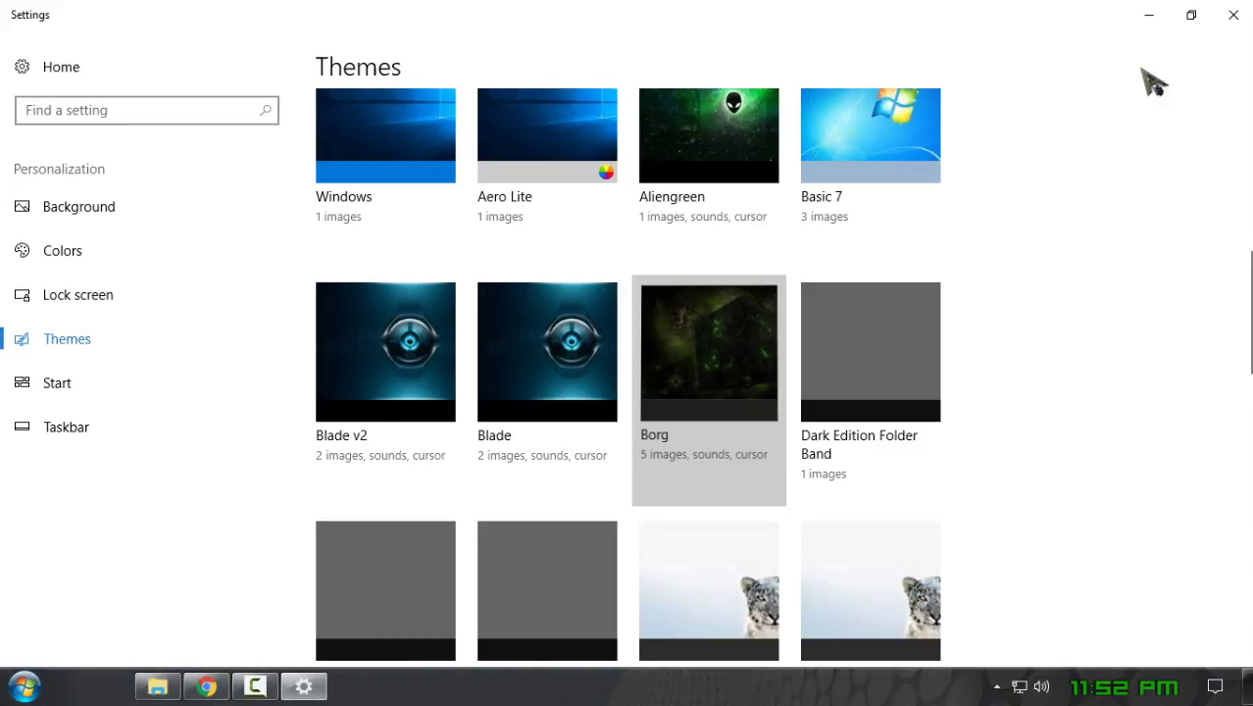
left_click(1234, 15)
Step: Refresh the desktop, then in StartIsBack Properties choose the Borg style and Windows 10 flag button
right_click(496, 212)
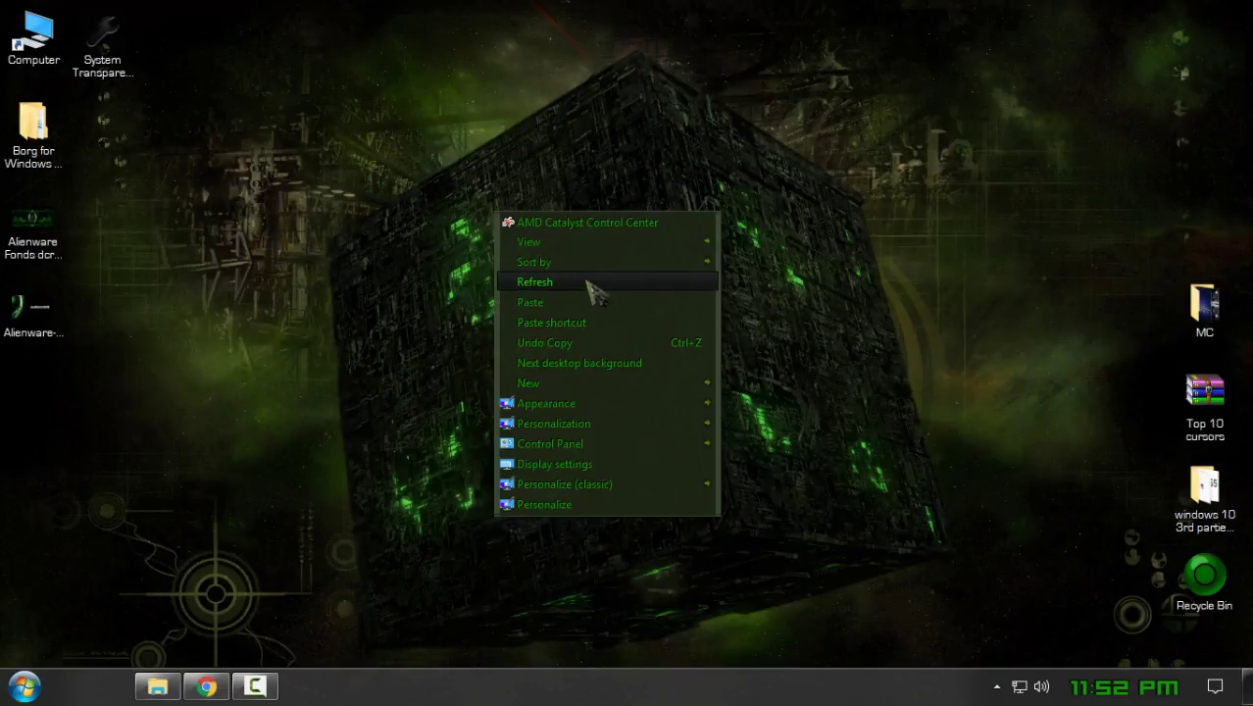
left_click(588, 281)
left_click(24, 686)
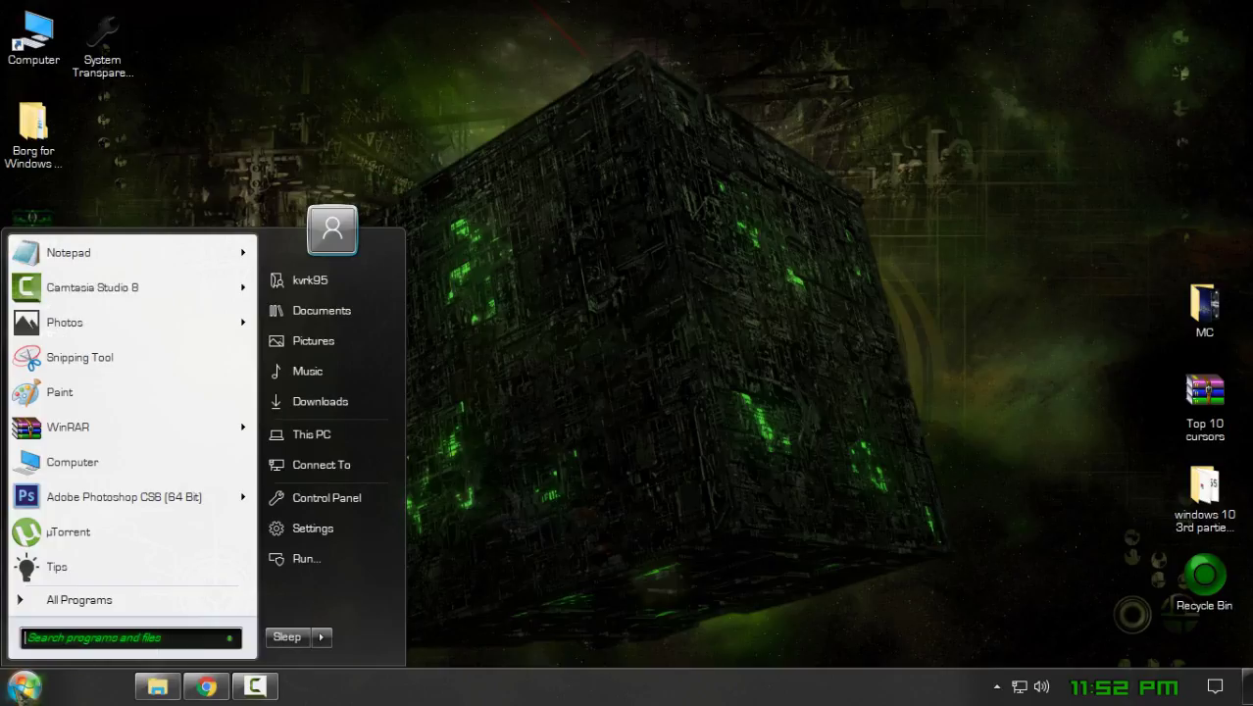
left_click(24, 686)
right_click(355, 602)
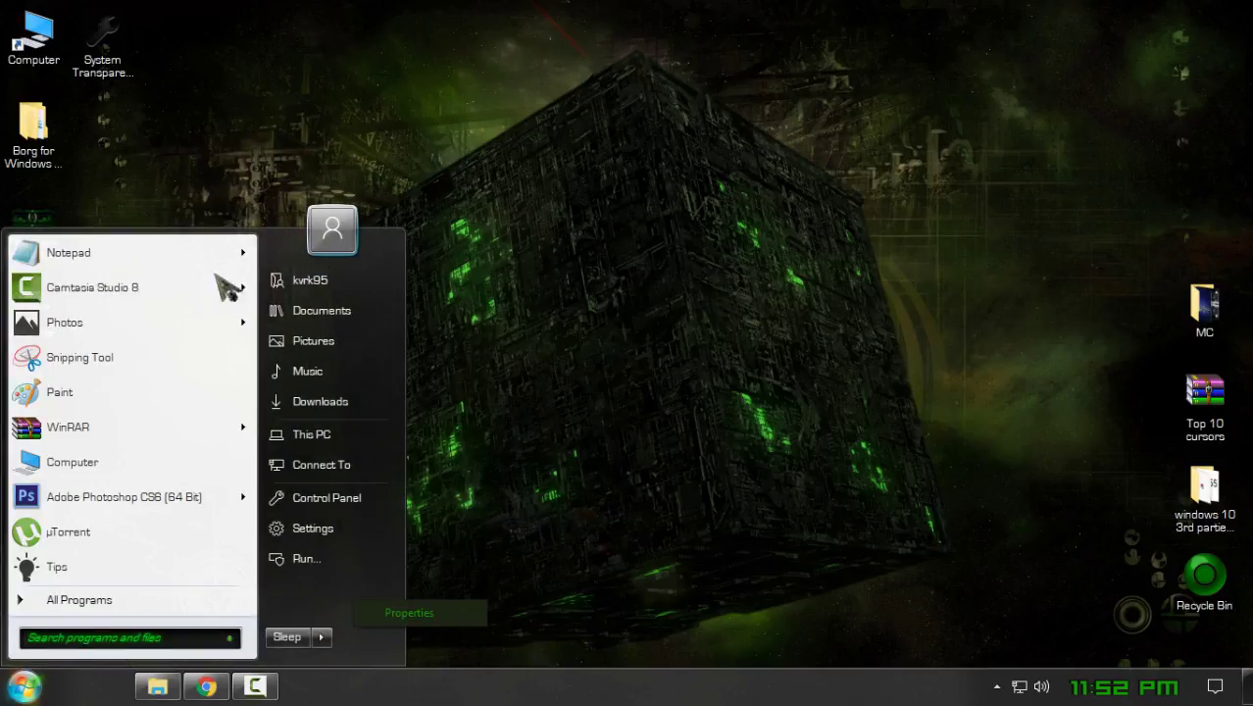
left_click(410, 611)
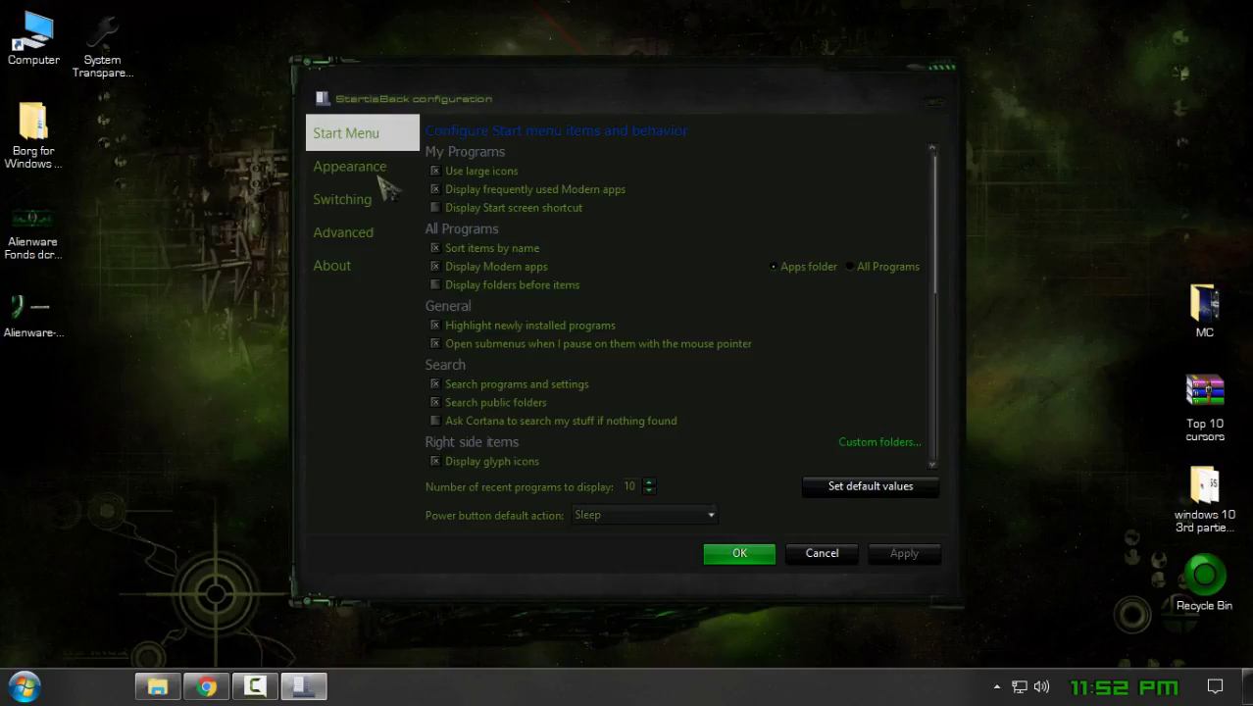
left_click(378, 175)
left_click(454, 356)
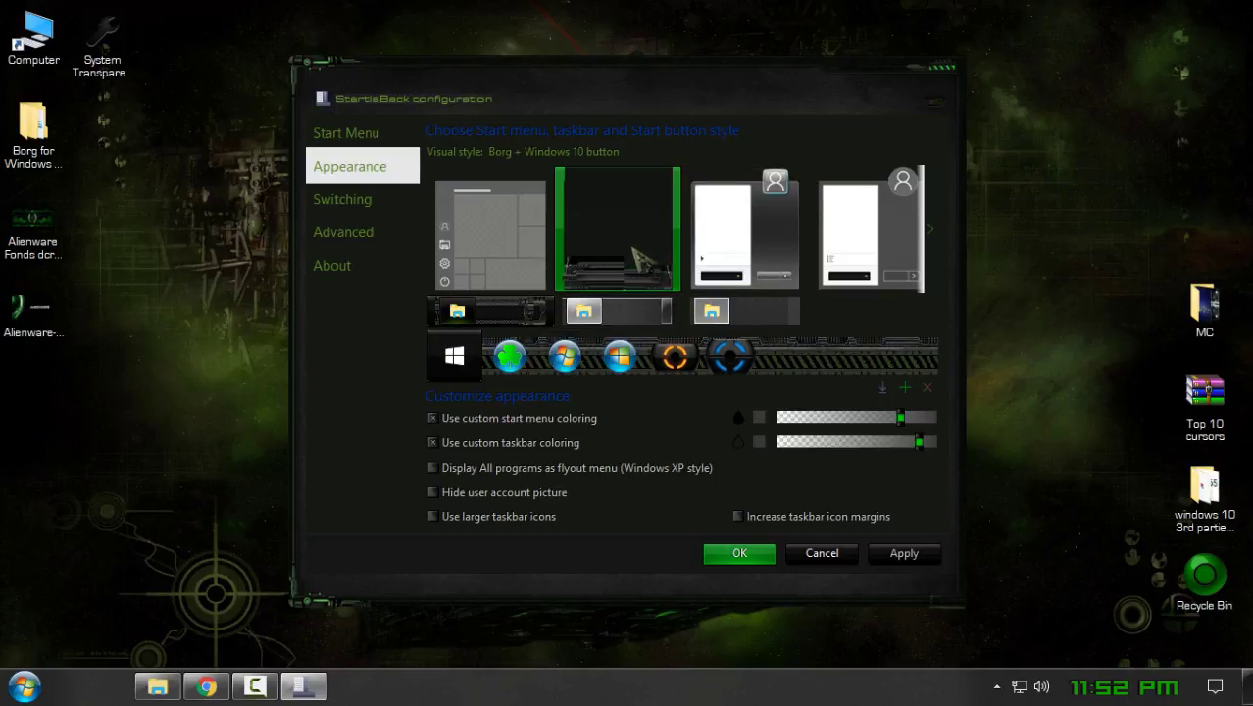
Step: Apply the new StartIsBack style, check the restyled start menu, and reopen the style settings
left_click(751, 557)
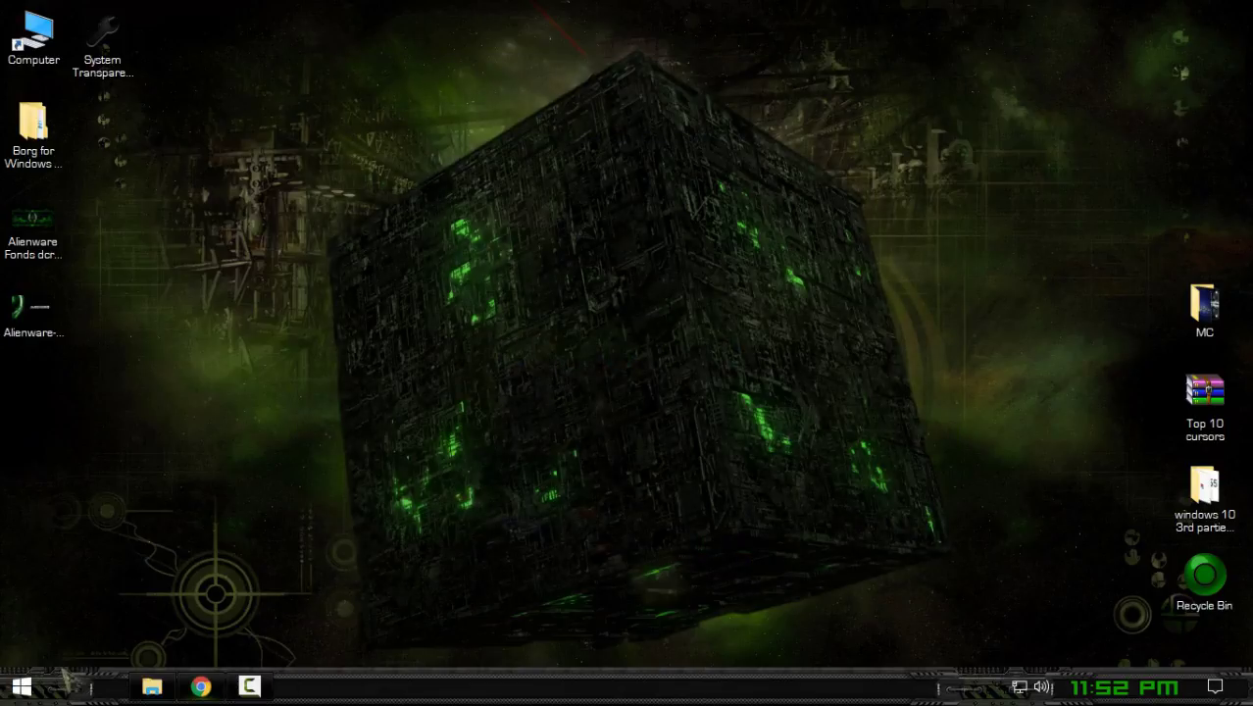
left_click(22, 687)
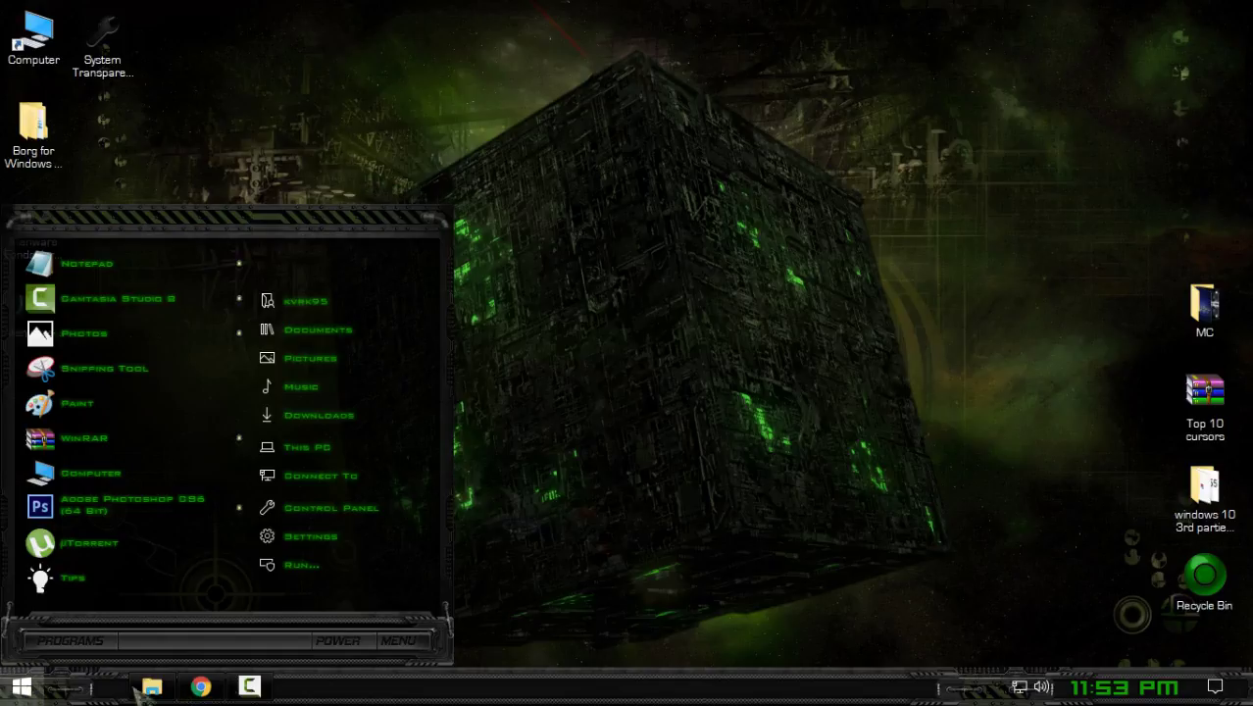
left_click(478, 281)
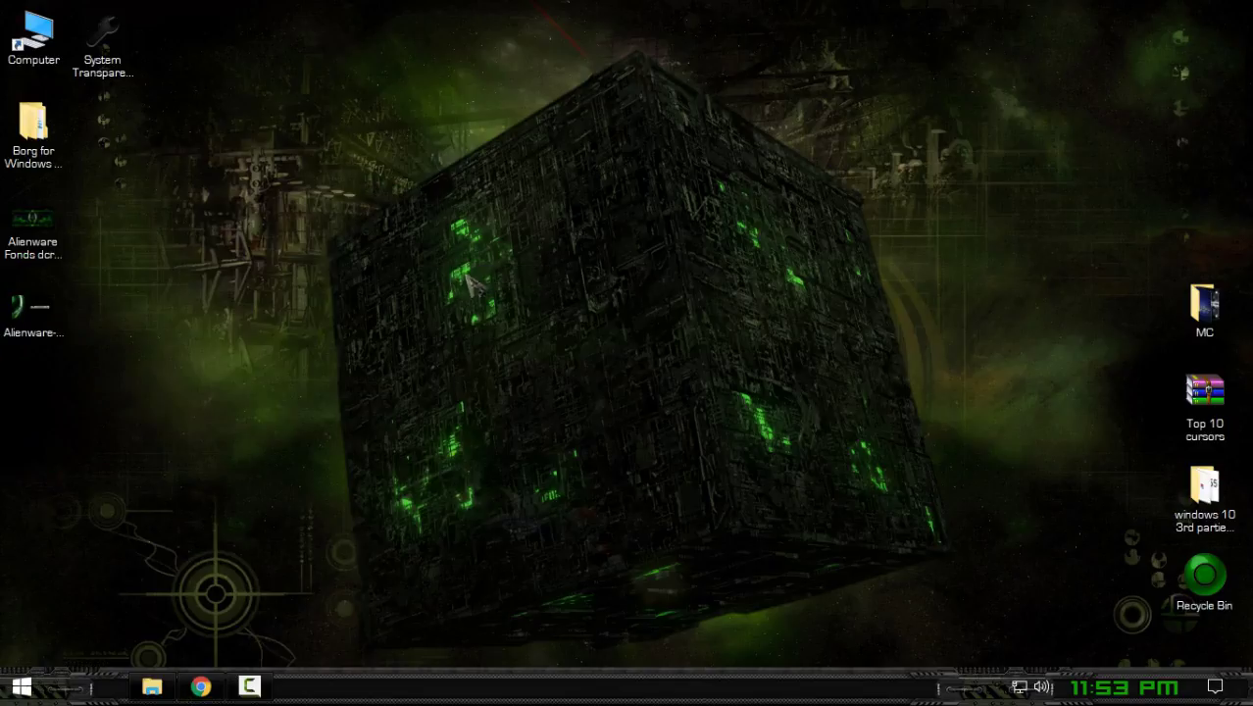
left_click(379, 176)
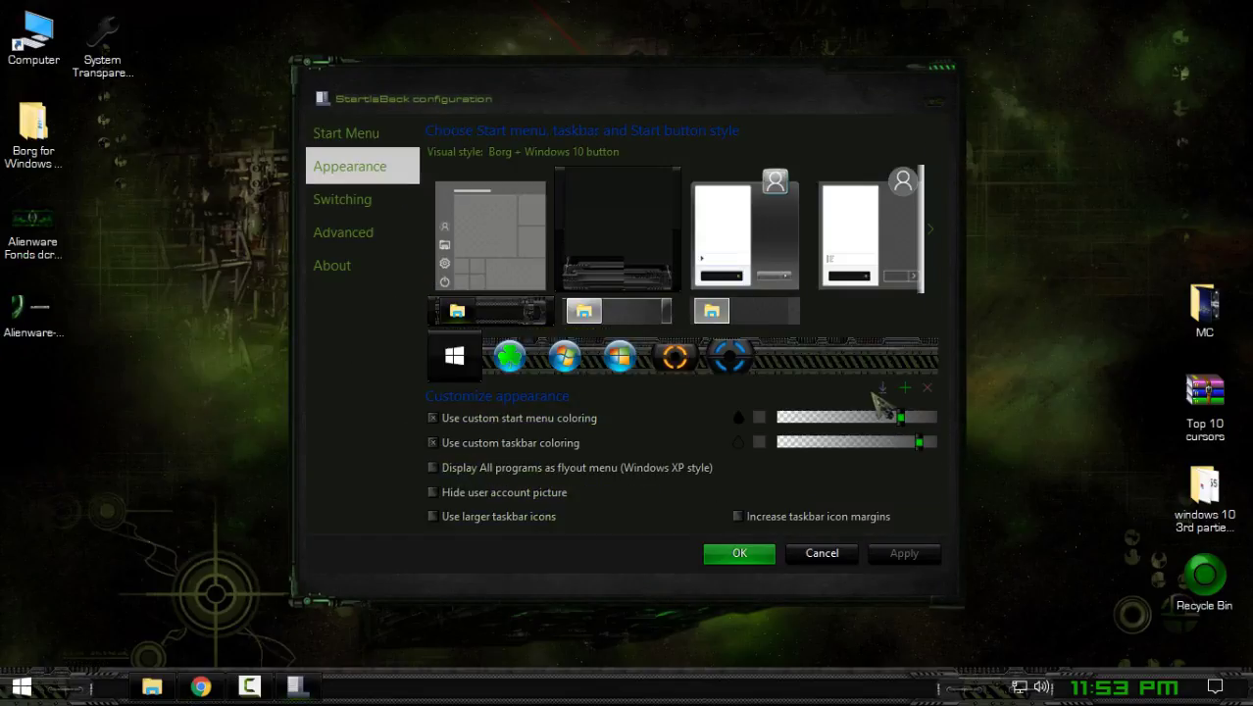
Step: Set 6801.png from Desktop > Borg > Theme > Borg > Start Orb as the start button
left_click(902, 389)
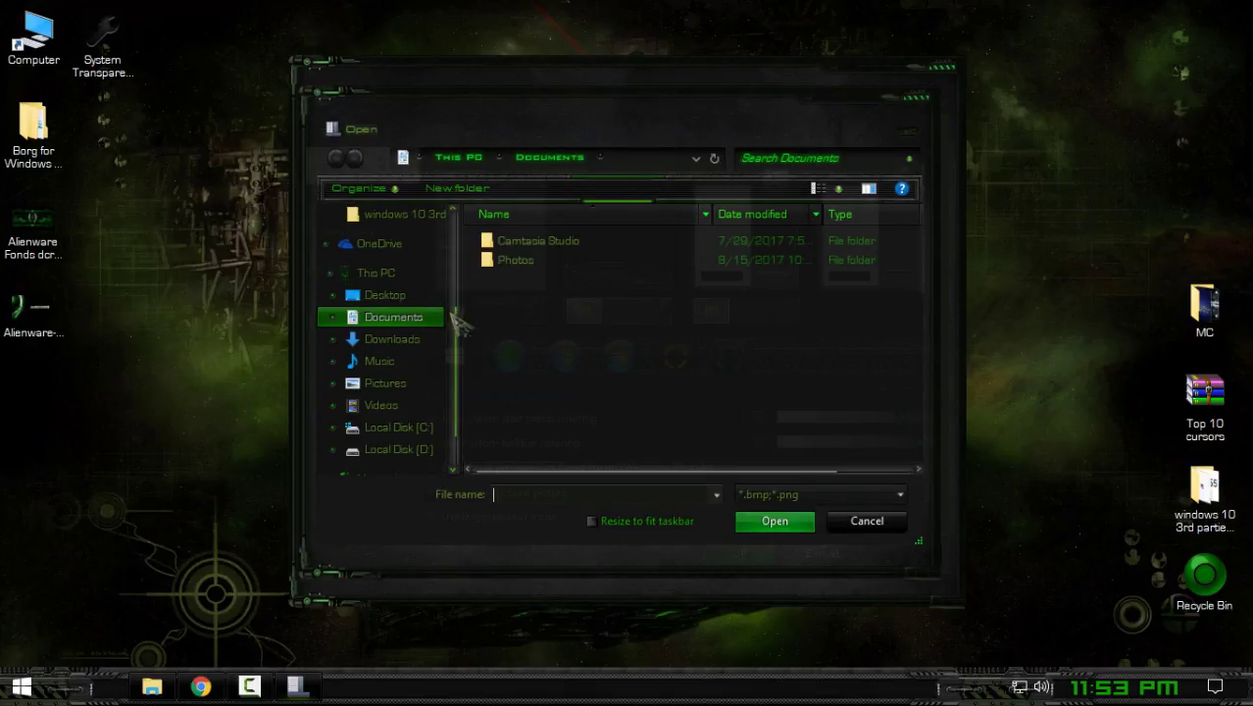
left_click_drag(456, 314, 463, 224)
left_click(385, 251)
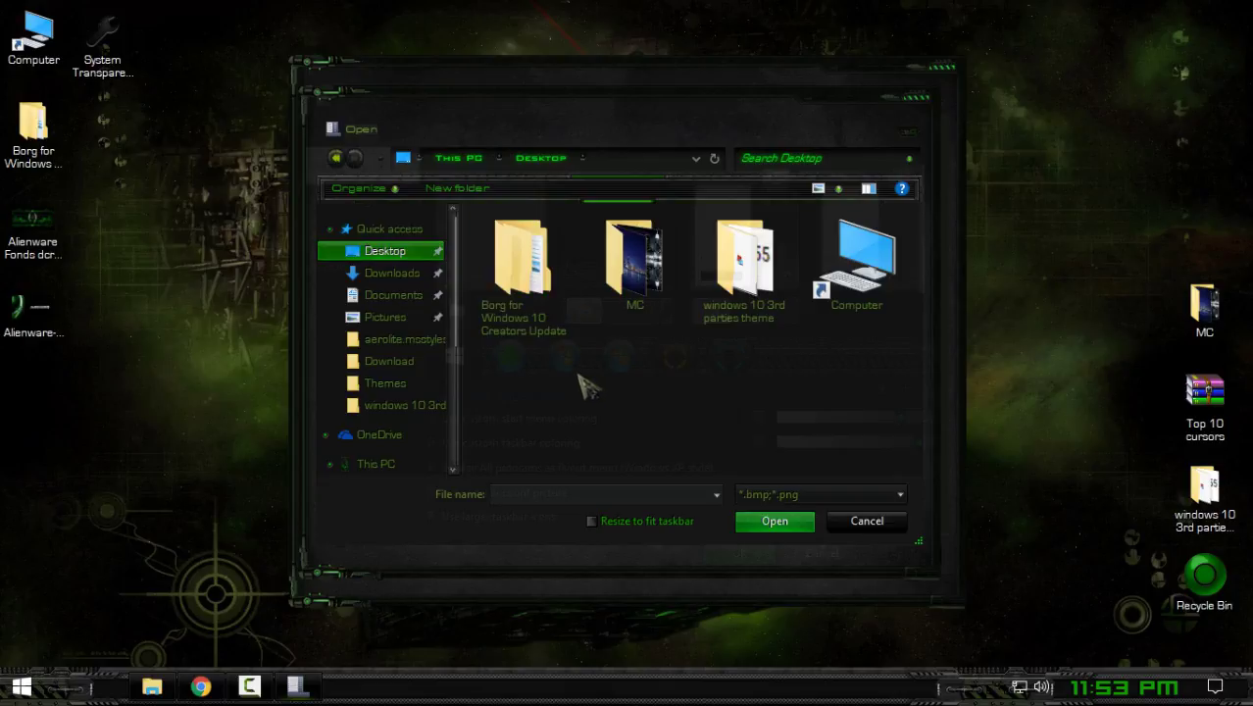
double_click(545, 270)
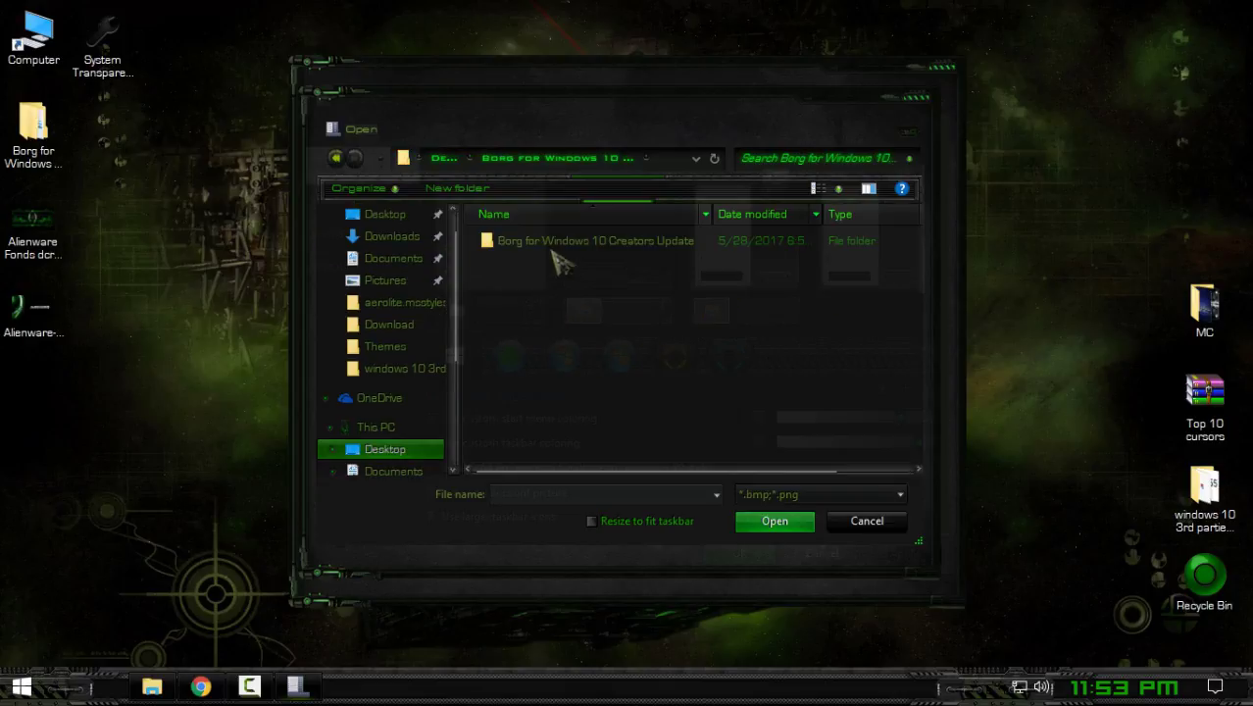
double_click(564, 250)
double_click(551, 260)
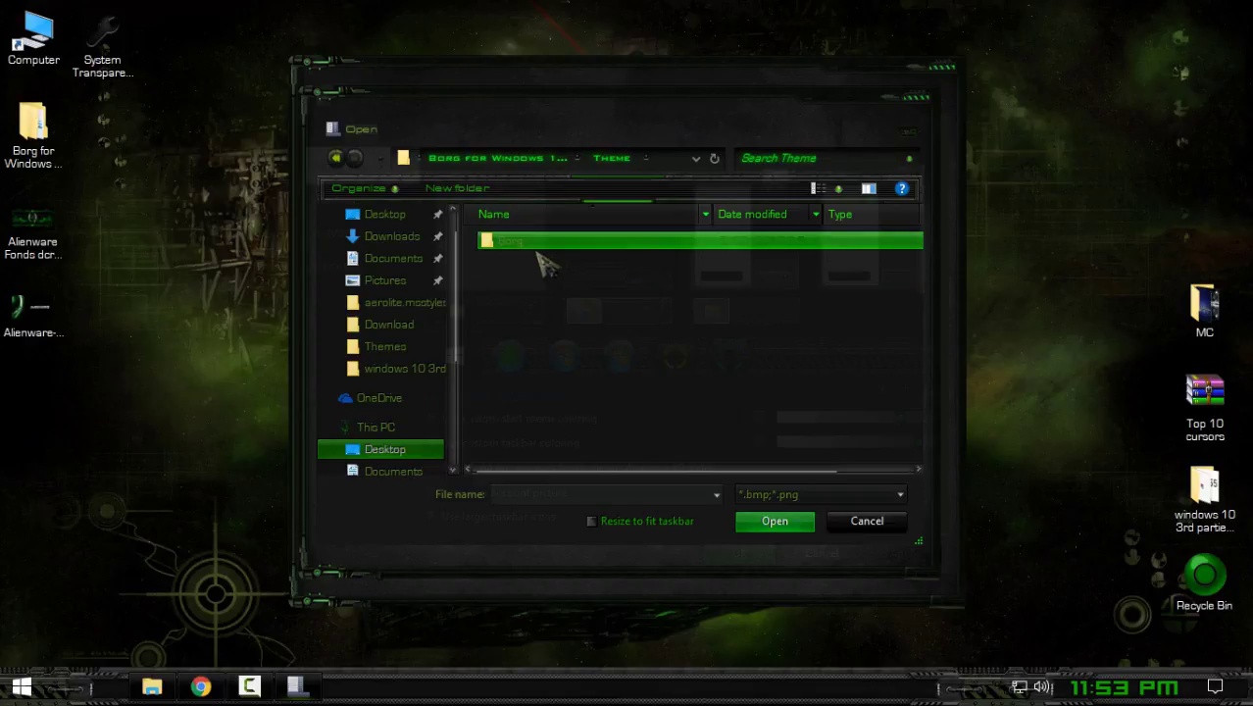
double_click(538, 242)
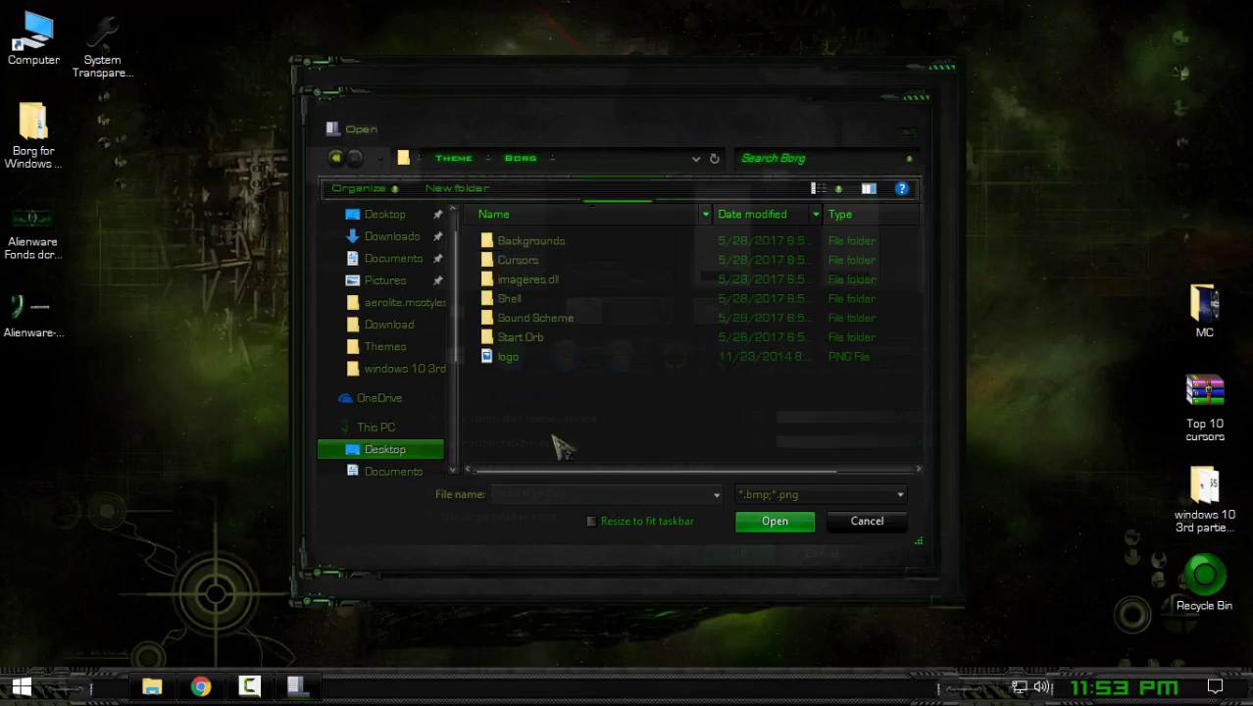
double_click(557, 338)
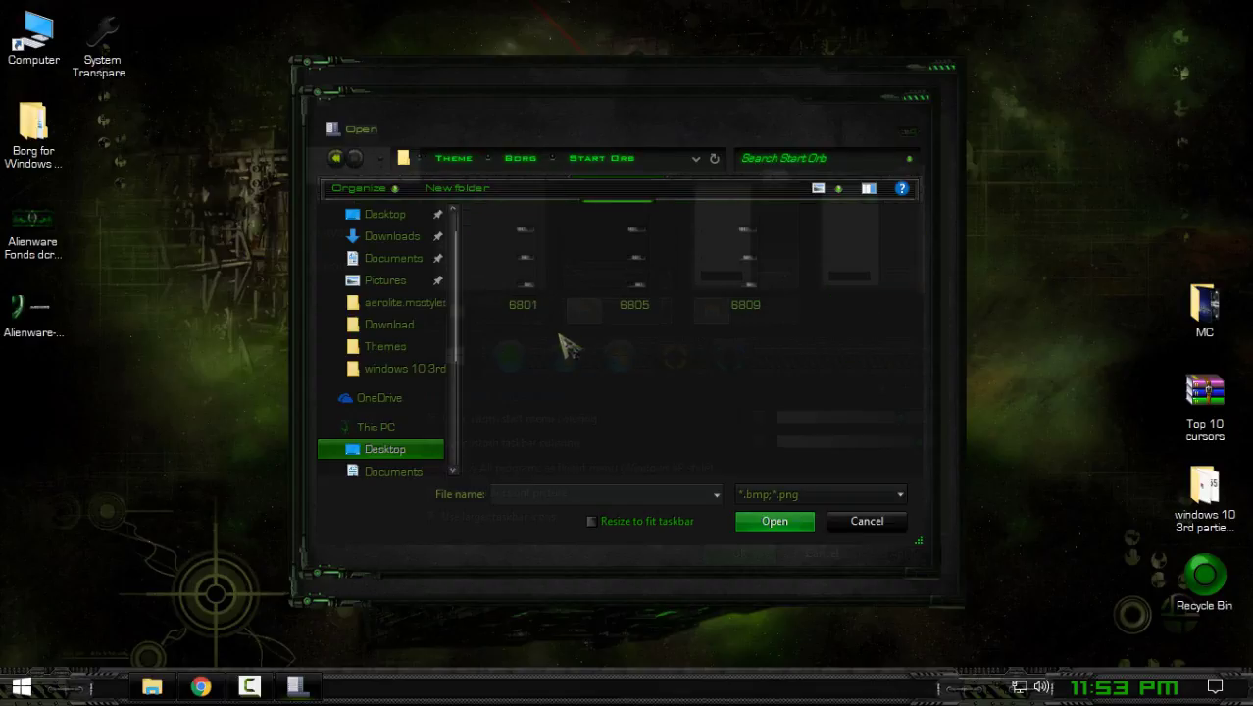
left_click(772, 524)
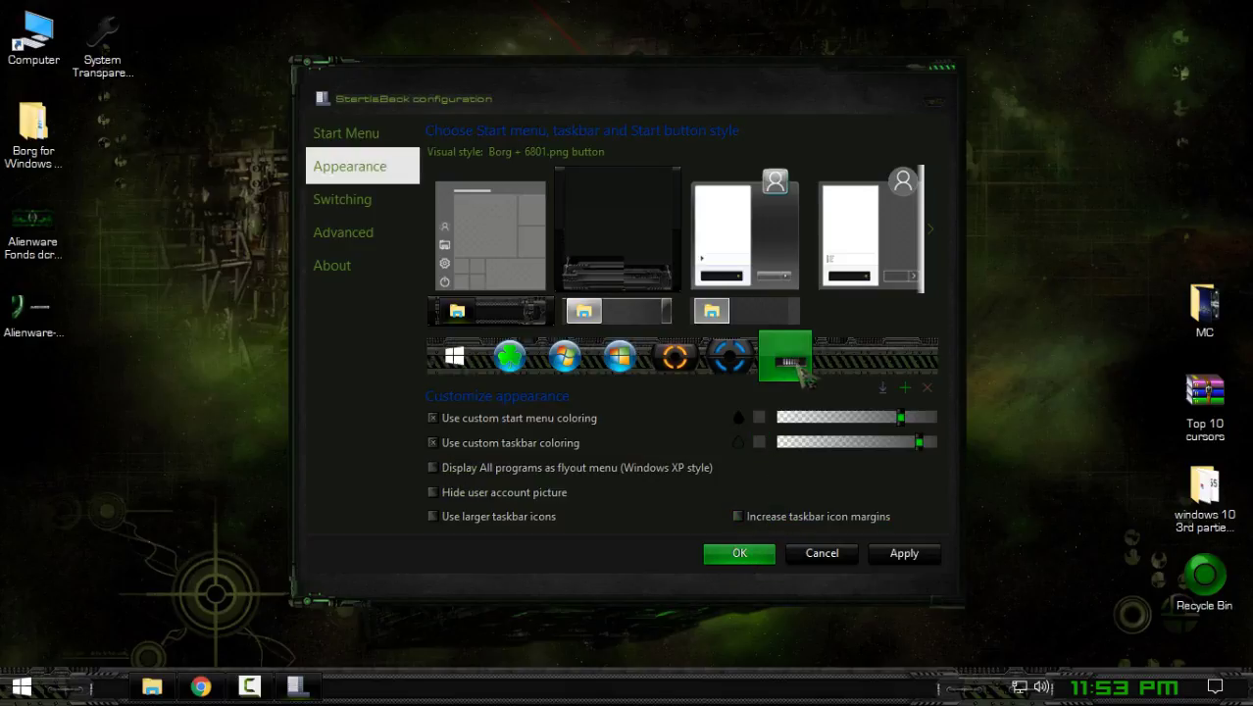
left_click(725, 559)
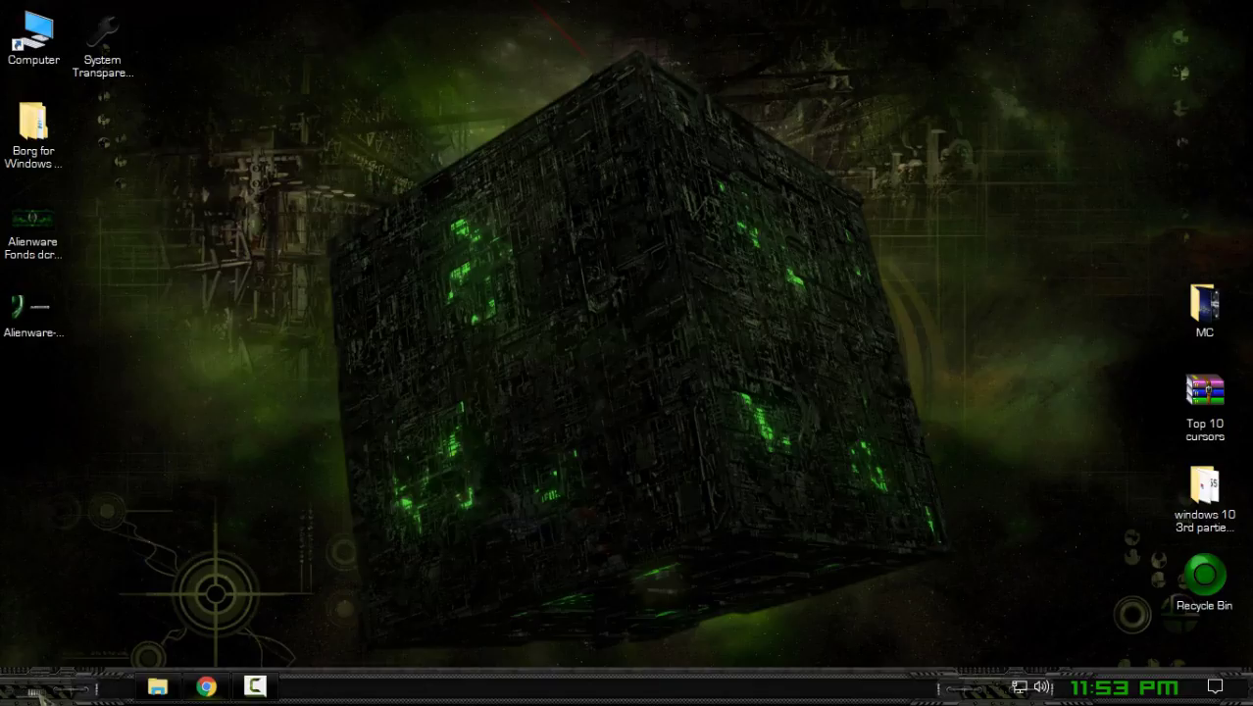
Step: Preview the start menu with the new orb and refresh the desktop
left_click(30, 691)
right_click(257, 218)
left_click(299, 286)
Step: Advance the desktop background five times to reach the Borg cube wallpaper
right_click(300, 290)
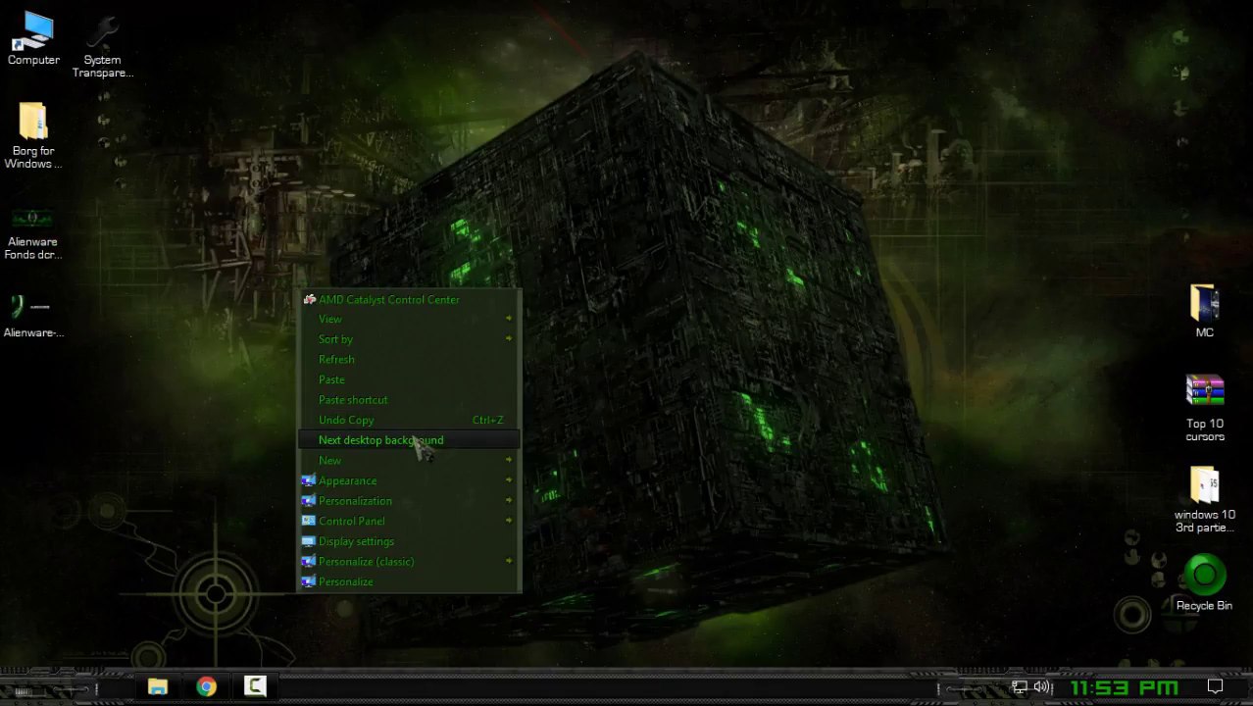
left_click(329, 438)
right_click(355, 192)
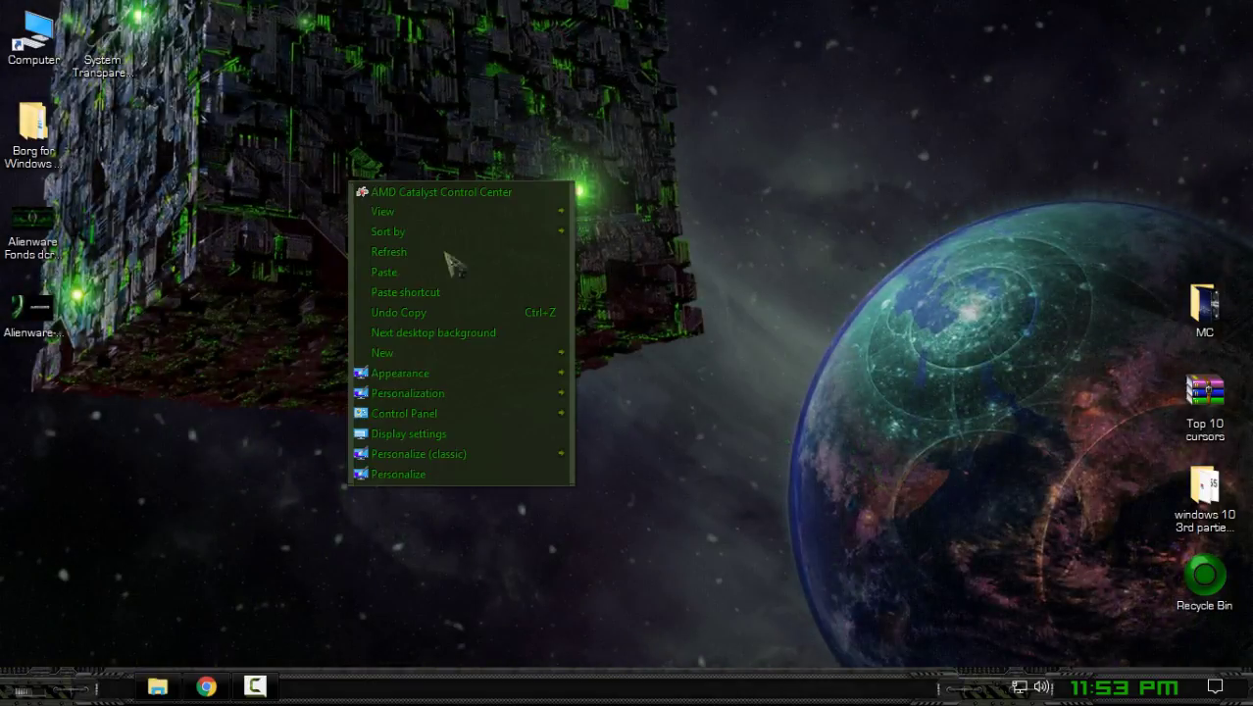
left_click(442, 332)
right_click(454, 211)
left_click(510, 365)
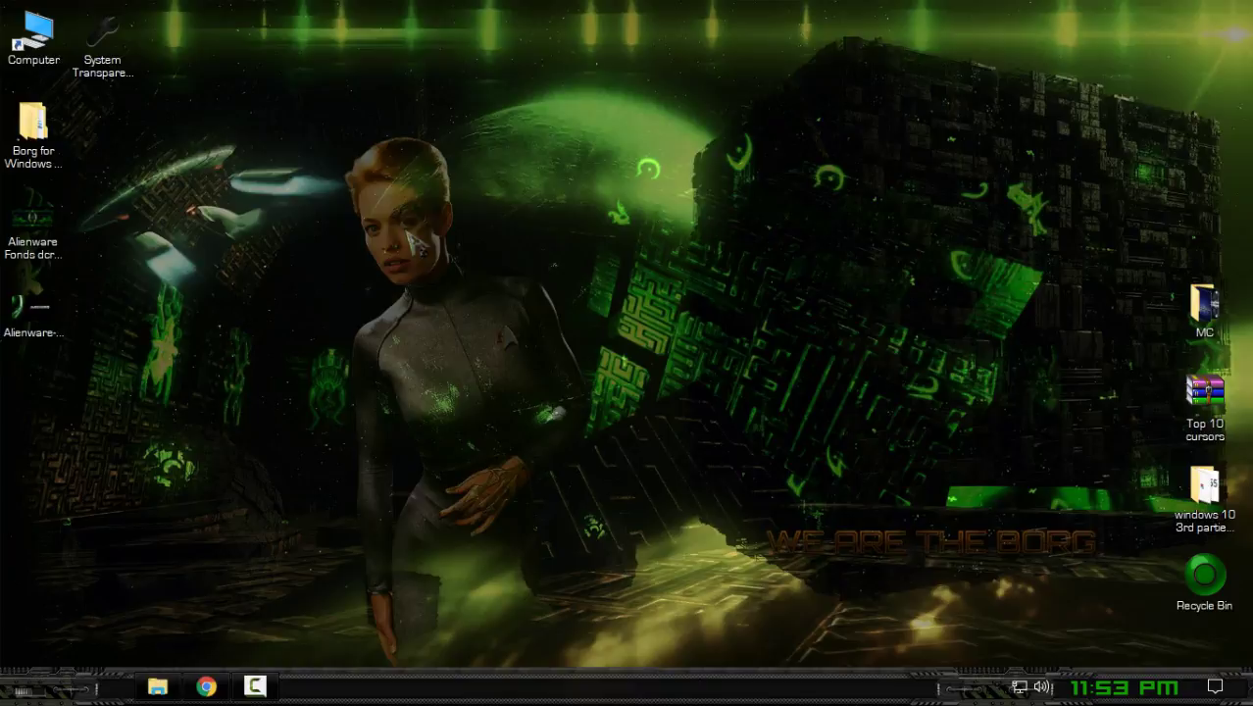
right_click(411, 196)
left_click(520, 349)
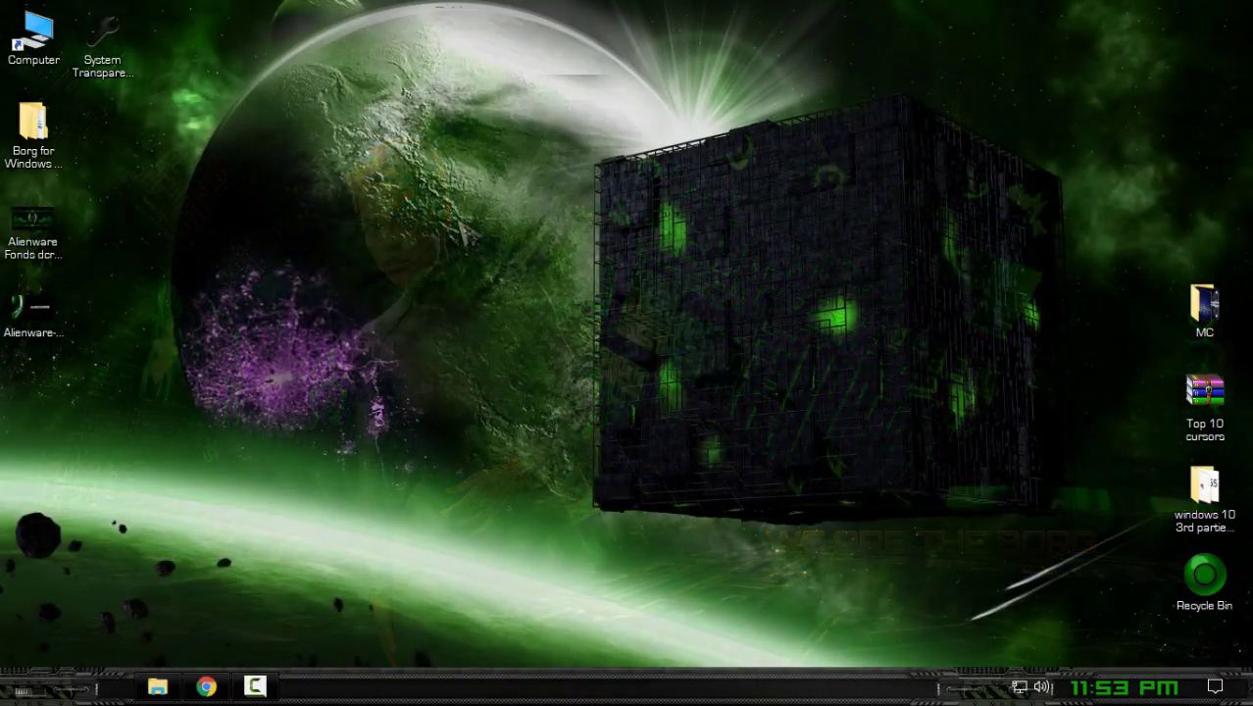
right_click(460, 224)
left_click(525, 372)
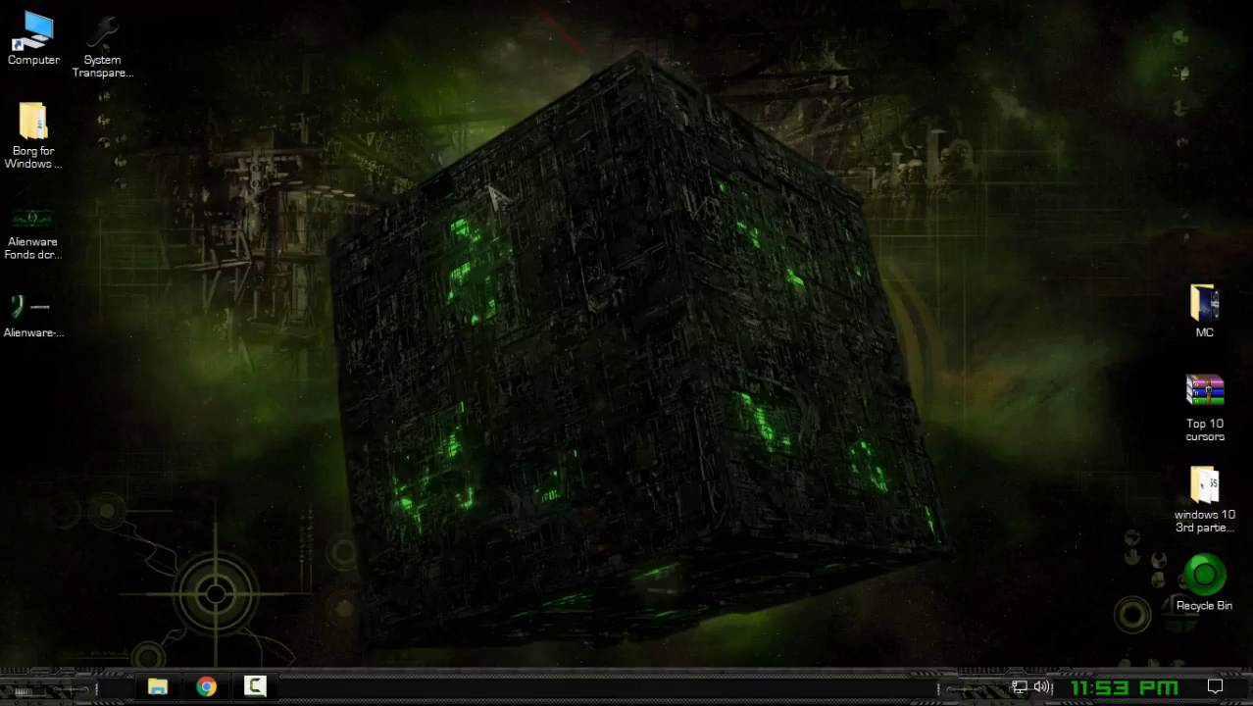
right_click(487, 185)
left_click(422, 196)
Step: In System Transparency setup, apply level 230 to right-click menus, taskbar and Start menu
left_click(1002, 688)
right_click(999, 651)
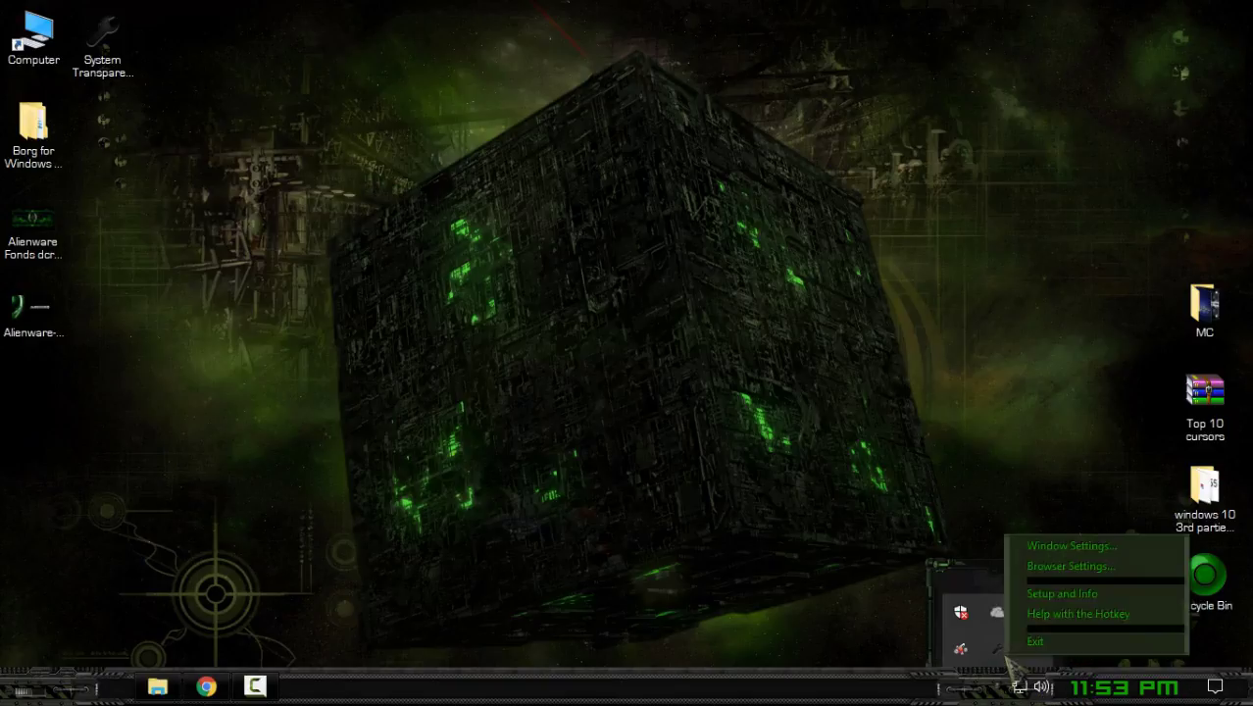
left_click(1074, 593)
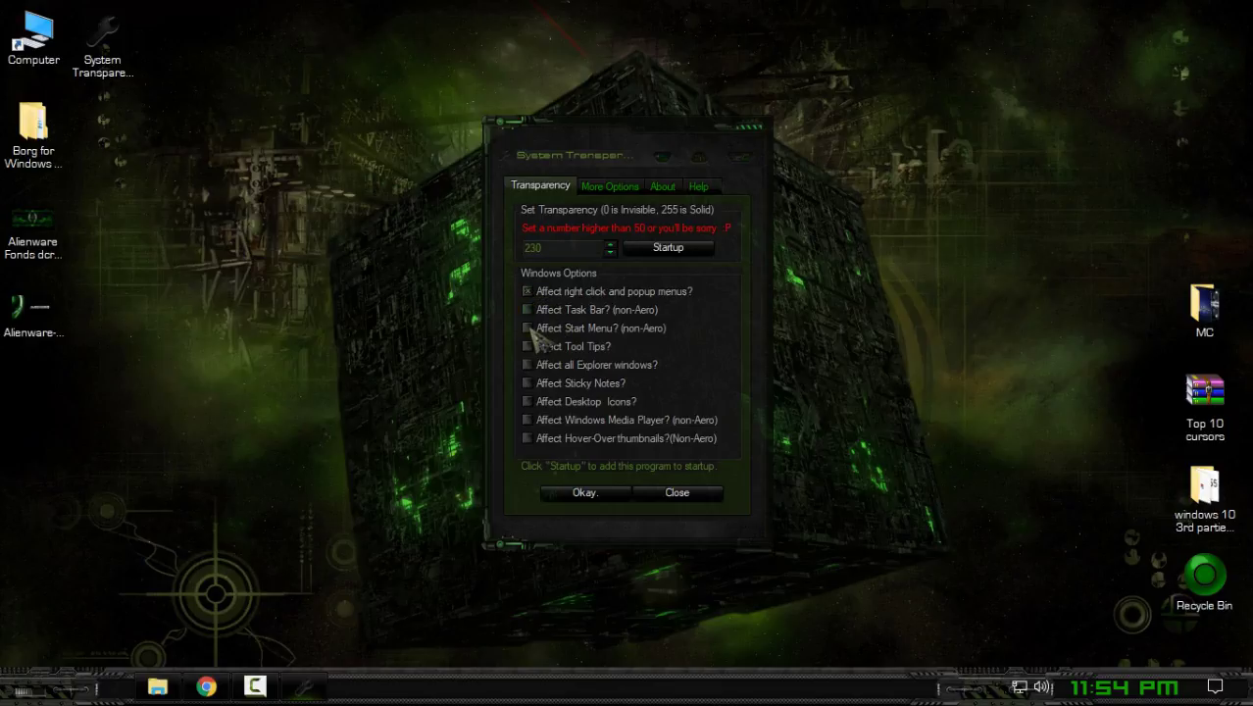
left_click(608, 493)
Step: Open This PC to check the glass effect, then close it
double_click(33, 37)
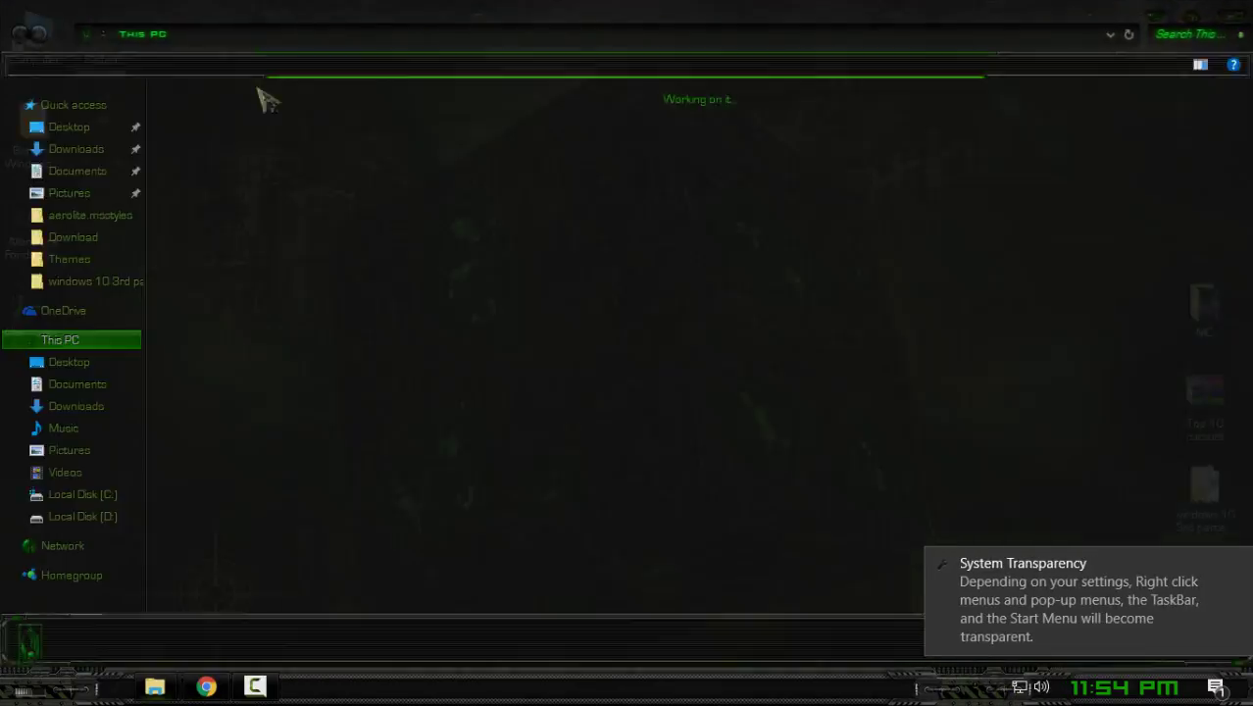
mouse_move(726, 17)
left_mouse_down()
mouse_move(669, 93)
mouse_move(665, 130)
left_mouse_up()
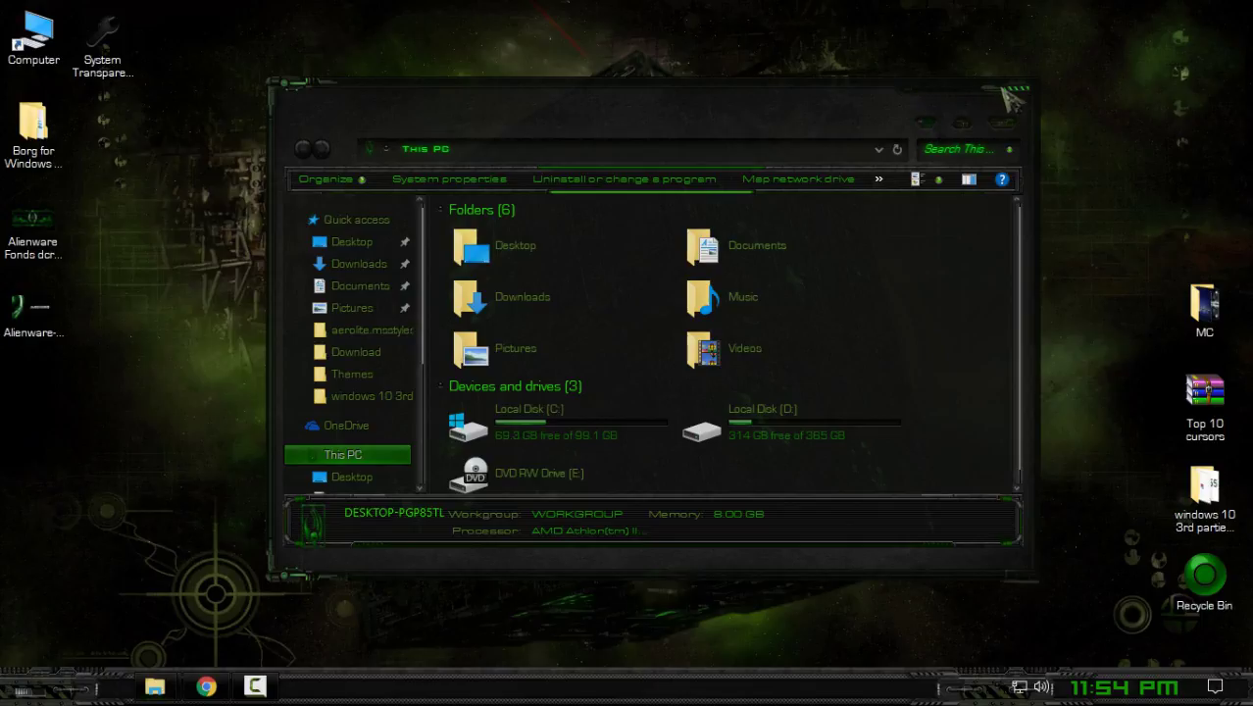
left_click(1029, 113)
left_click(1019, 103)
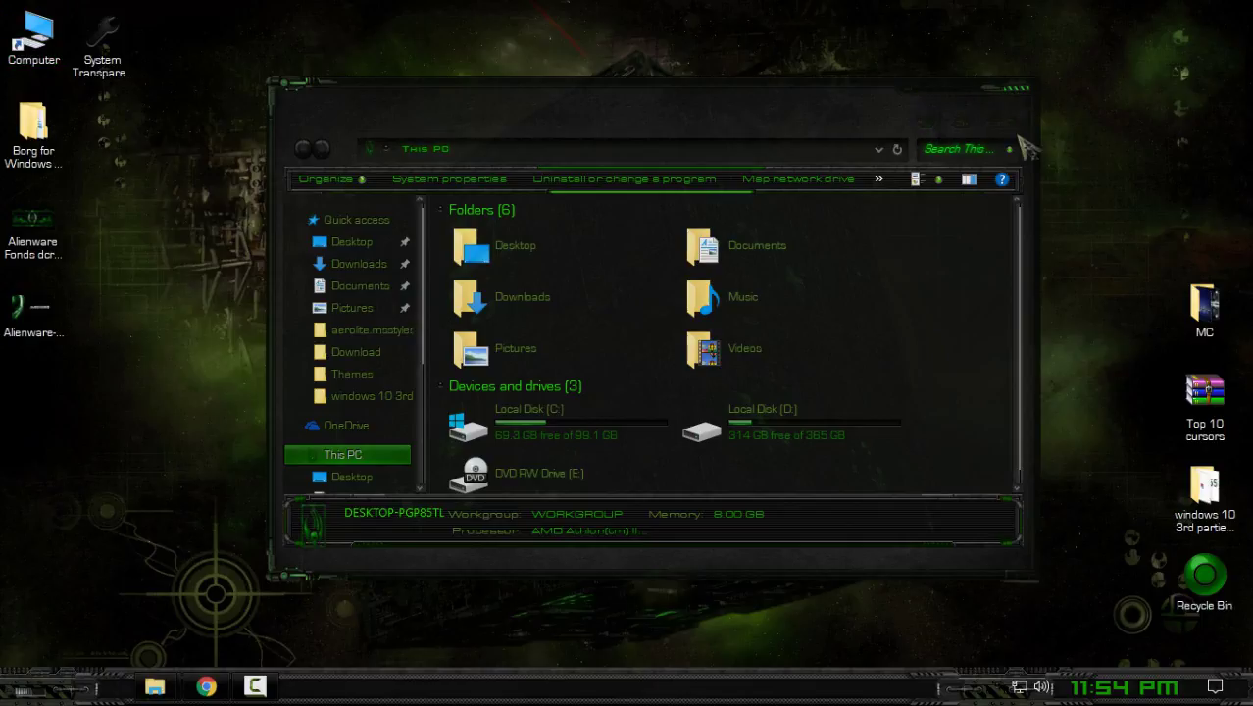
left_click(1020, 135)
right_click(531, 163)
Step: Refresh the desktop and advance the desktop wallpaper twice to the next image
left_click(569, 238)
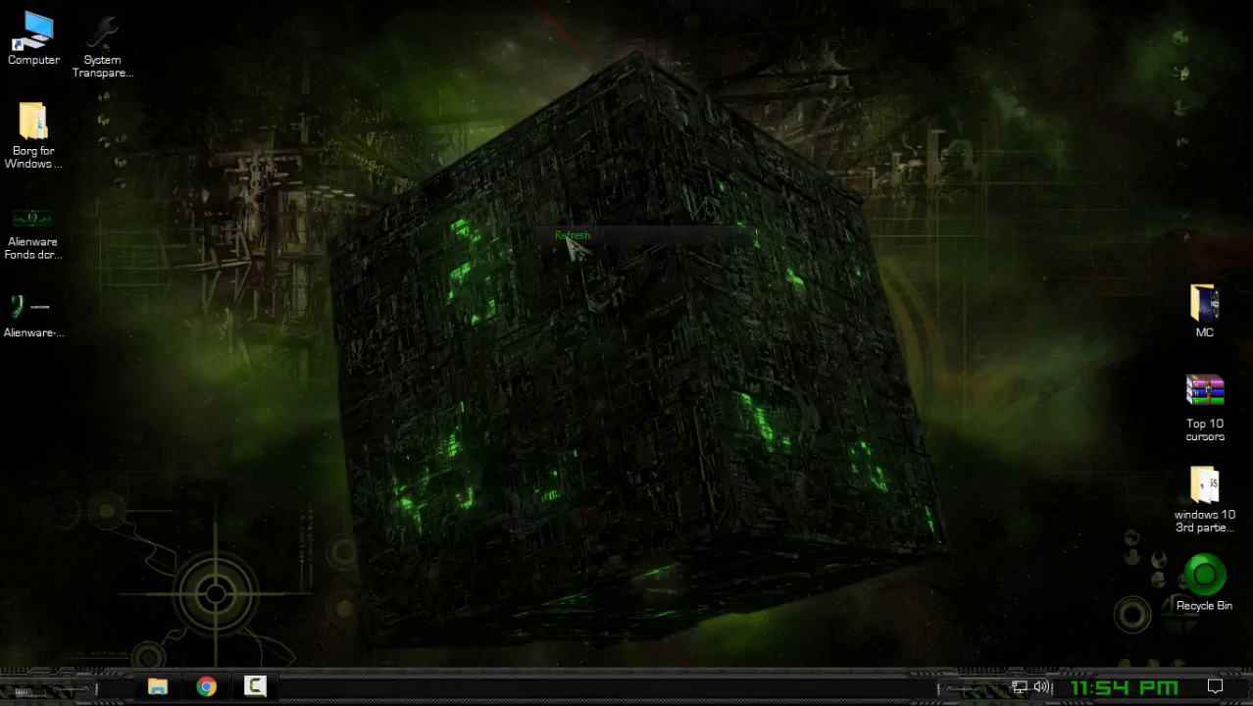
right_click(500, 178)
left_click(537, 322)
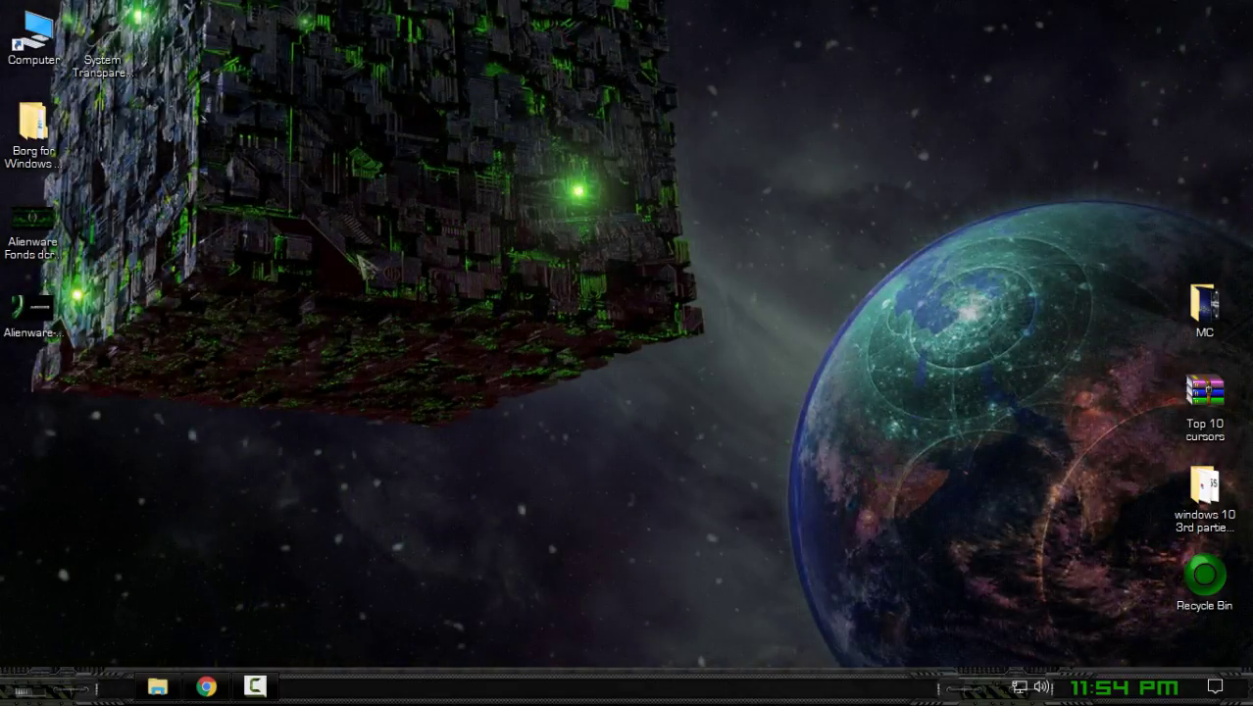
right_click(351, 252)
left_click(383, 319)
Step: Set the green alien-head Alienware Fonds image as the desktop background from Photos
double_click(21, 235)
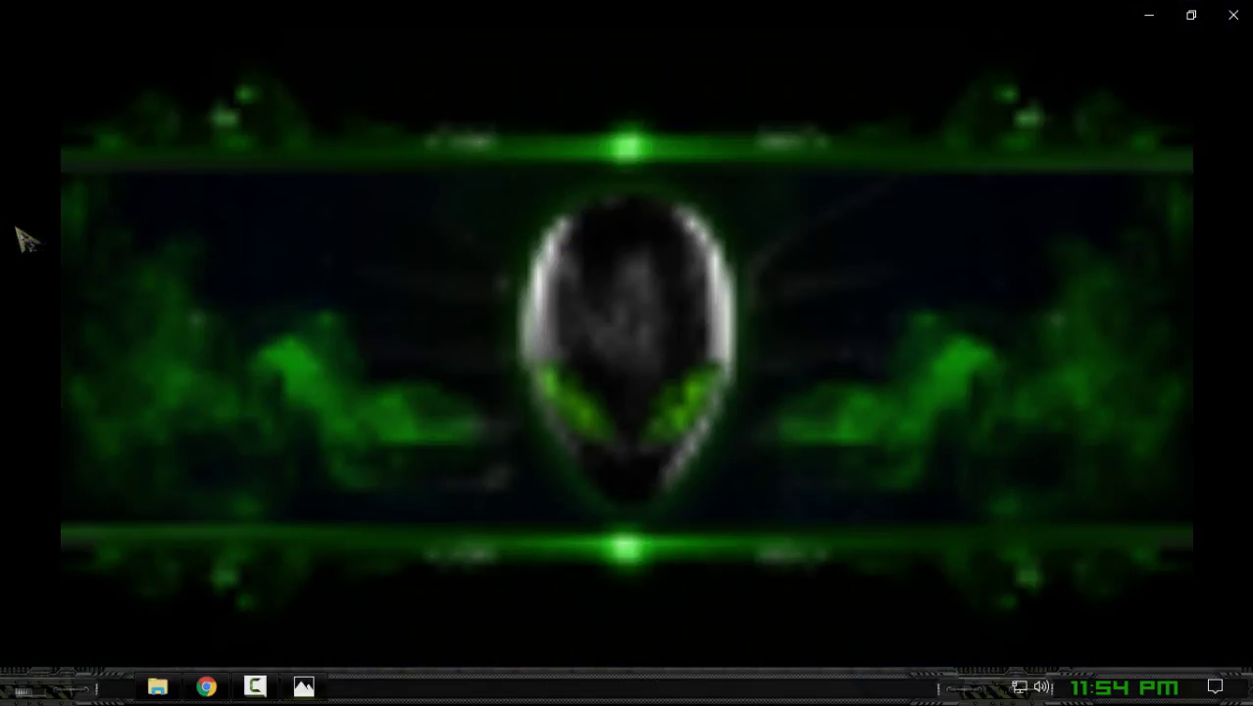
right_click(334, 190)
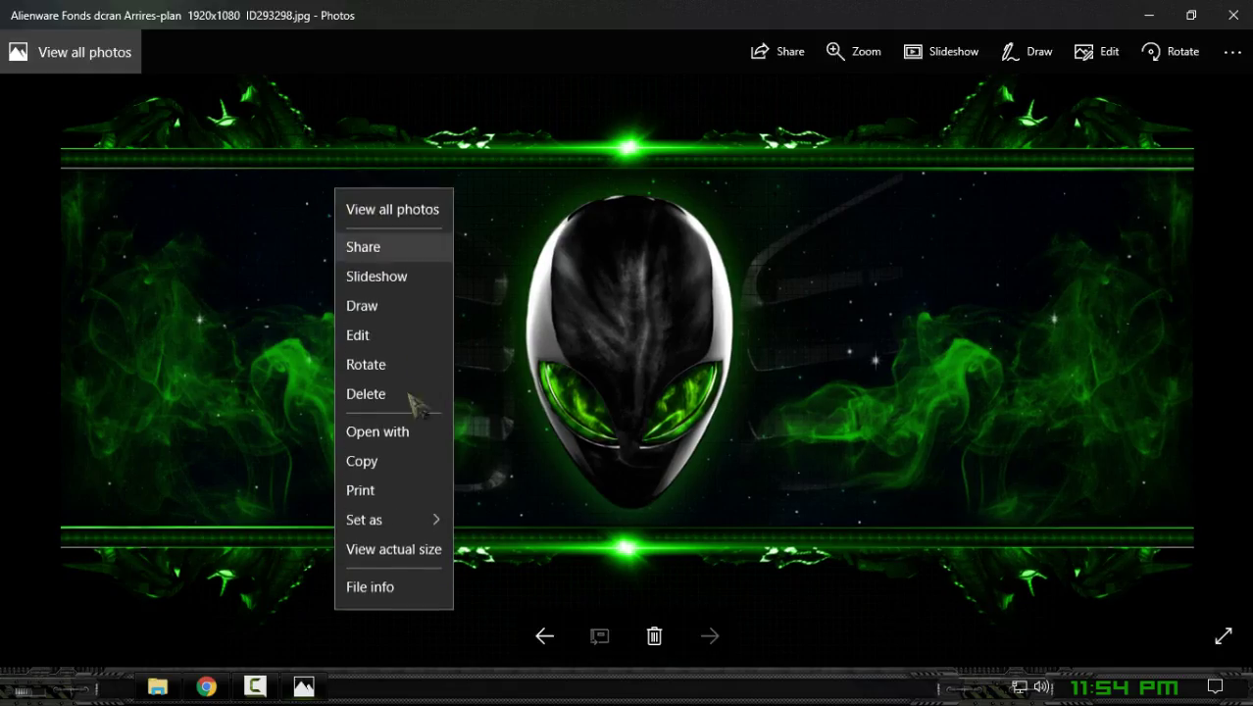
mouse_move(390, 521)
left_click(520, 561)
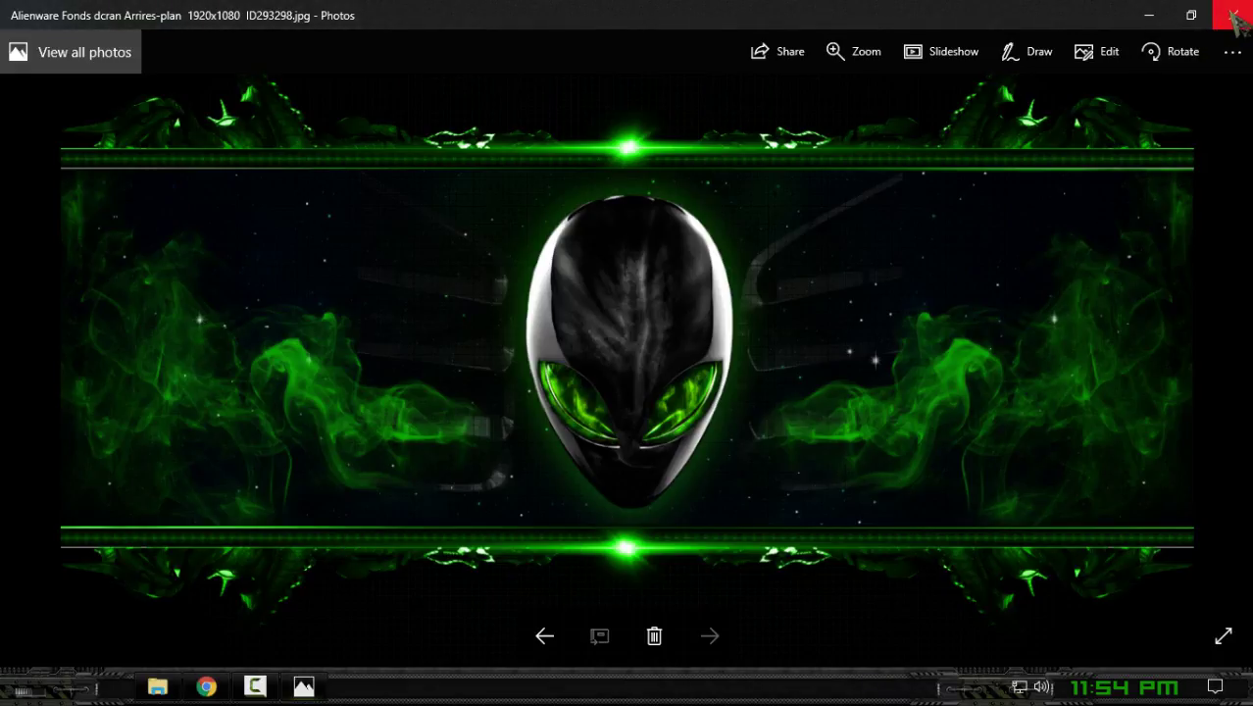
Step: Close Photos, refresh the desktop, and open This PC, moving it slightly right
left_click(1233, 18)
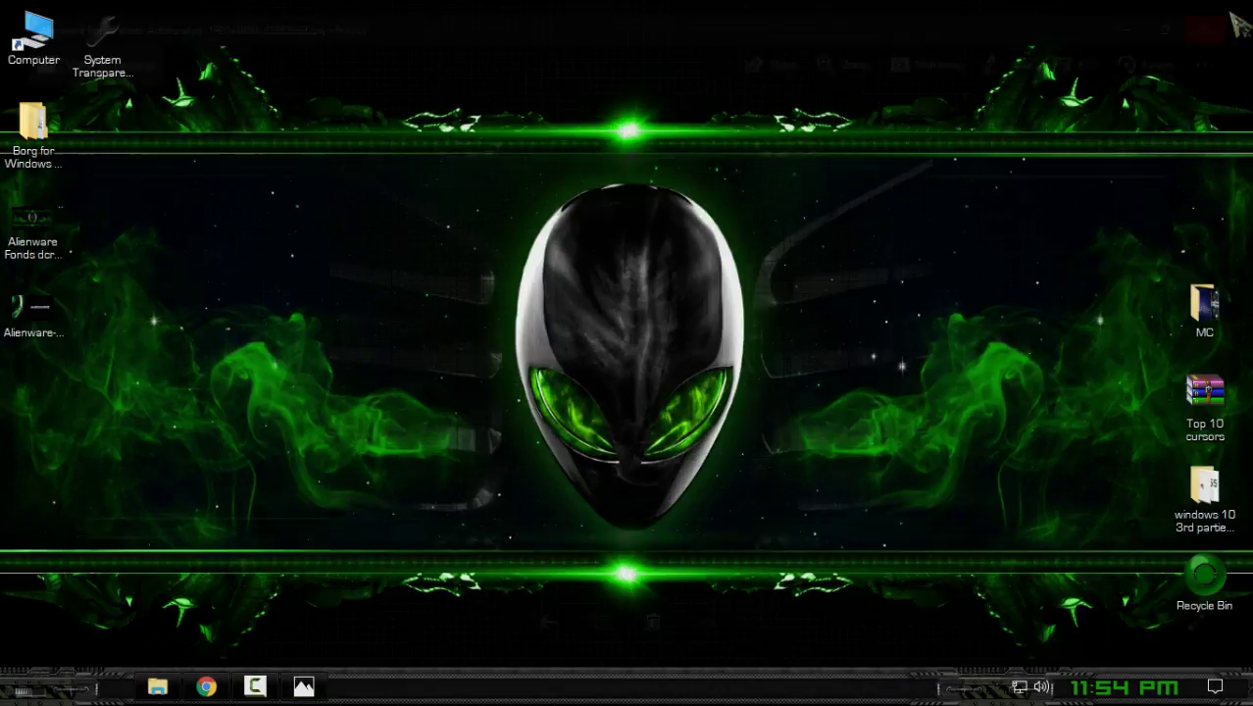
right_click(340, 168)
left_click(387, 239)
key("super")
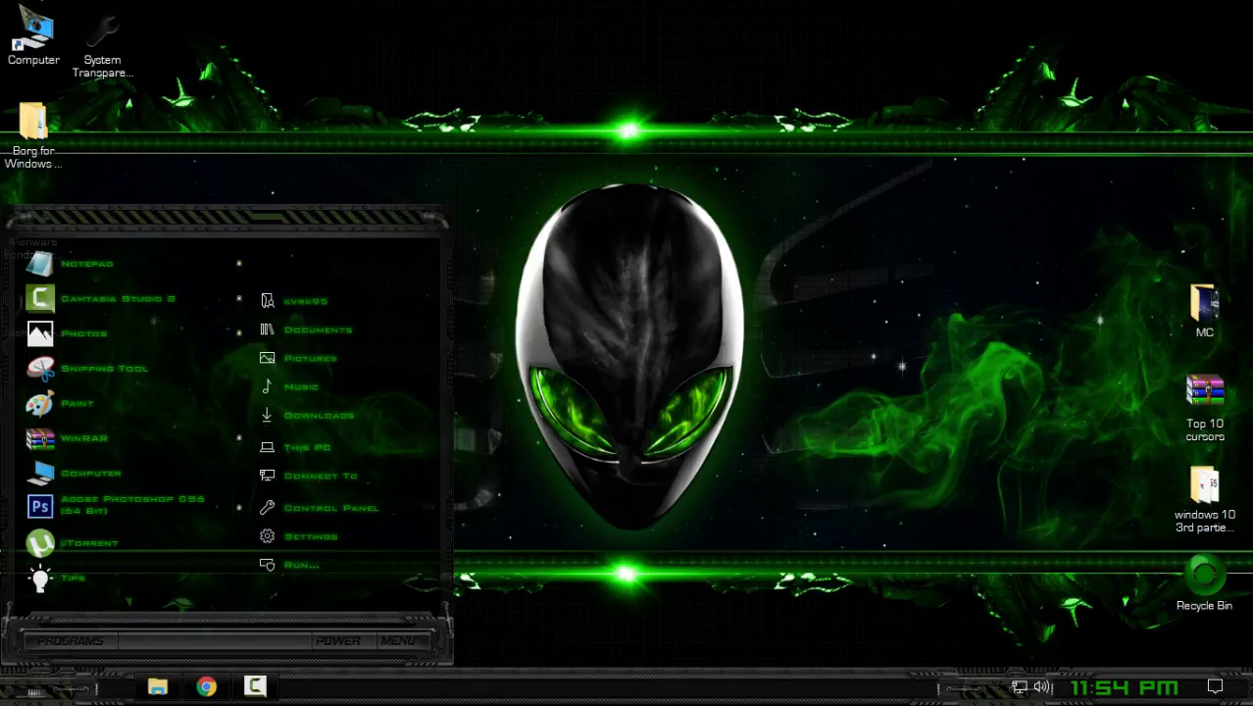
double_click(34, 31)
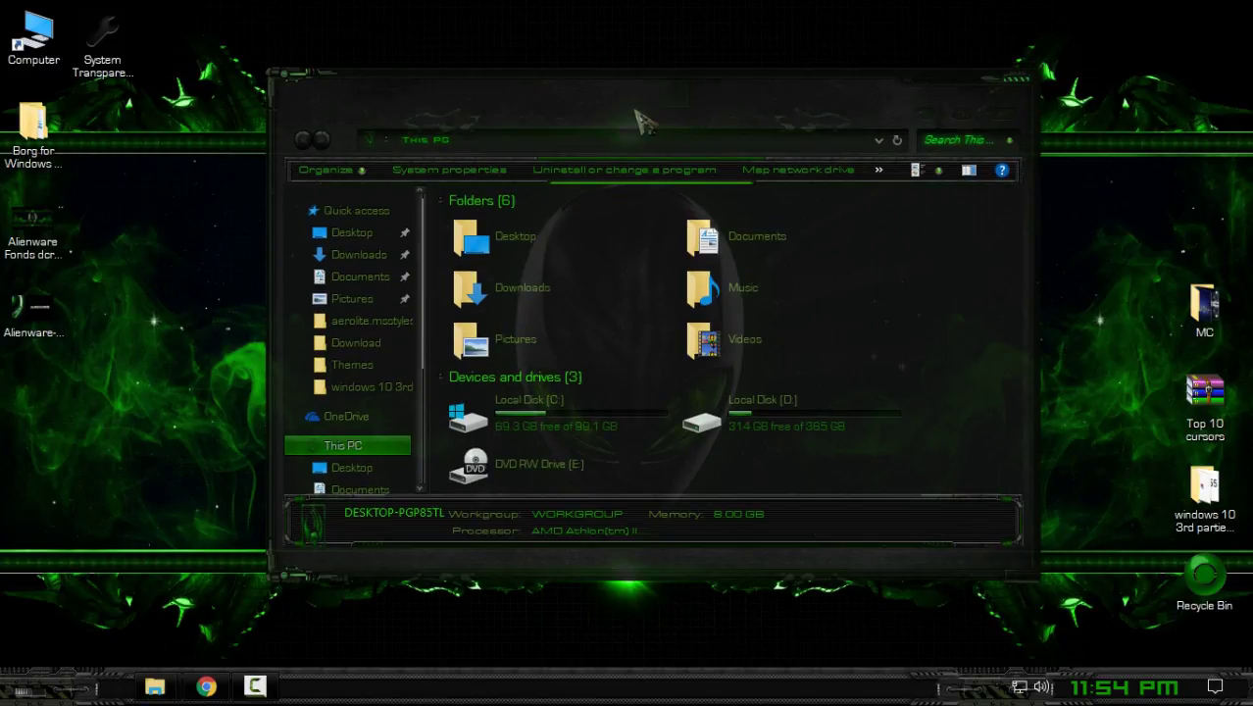
left_click_drag(731, 113, 842, 98)
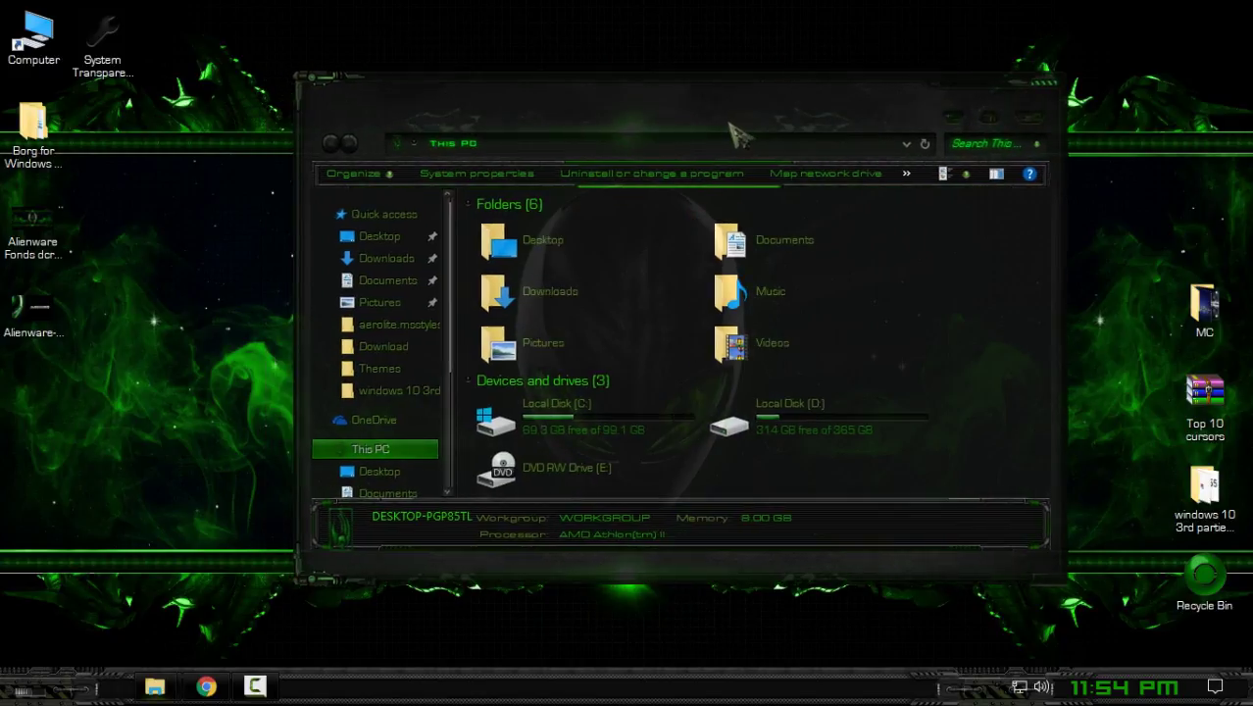
Step: Open the Control Panel from Start and shrink it to a smaller window
key("super")
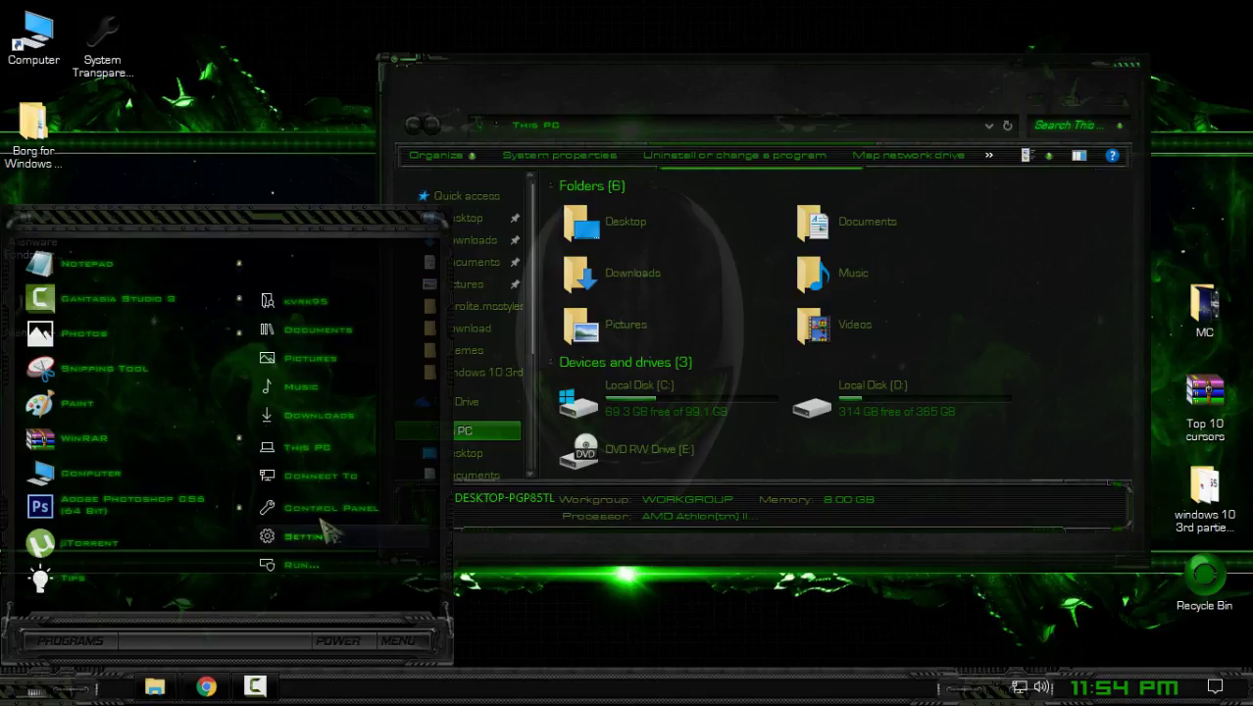
left_click(351, 518)
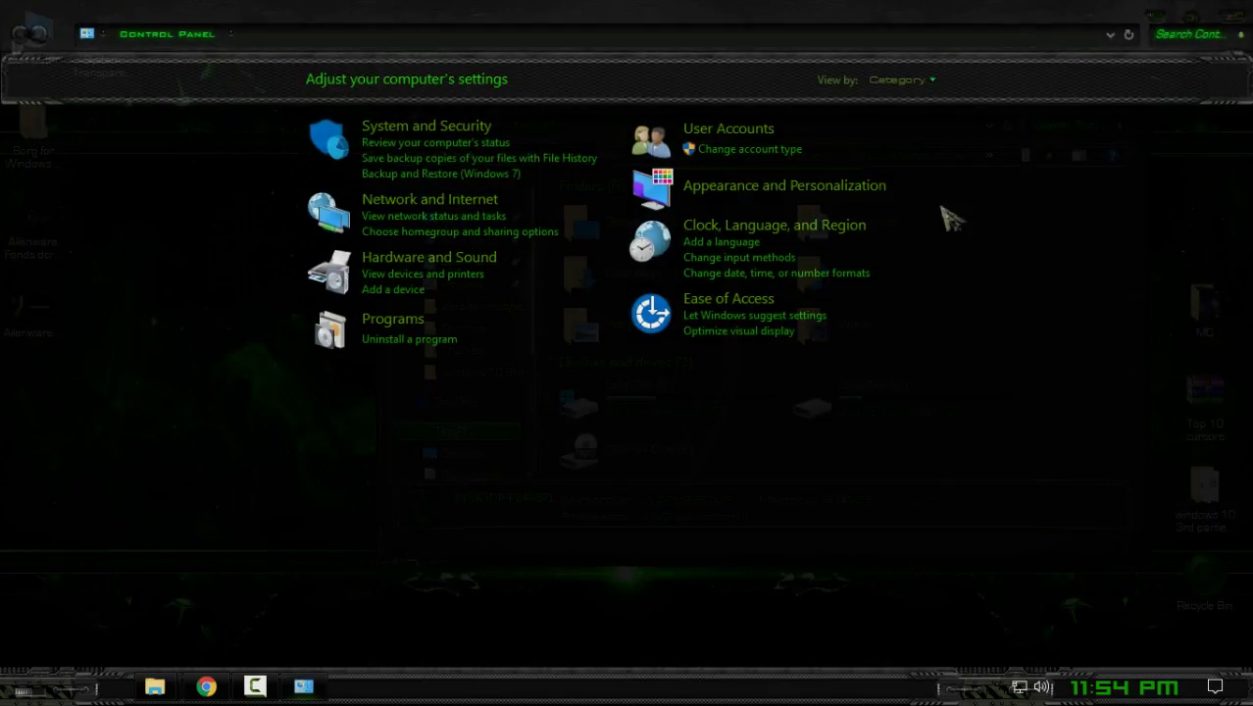
left_click_drag(949, 12, 946, 61)
Step: View This PC's system properties, maximize and restore them, then close Control Panel
left_click(27, 691)
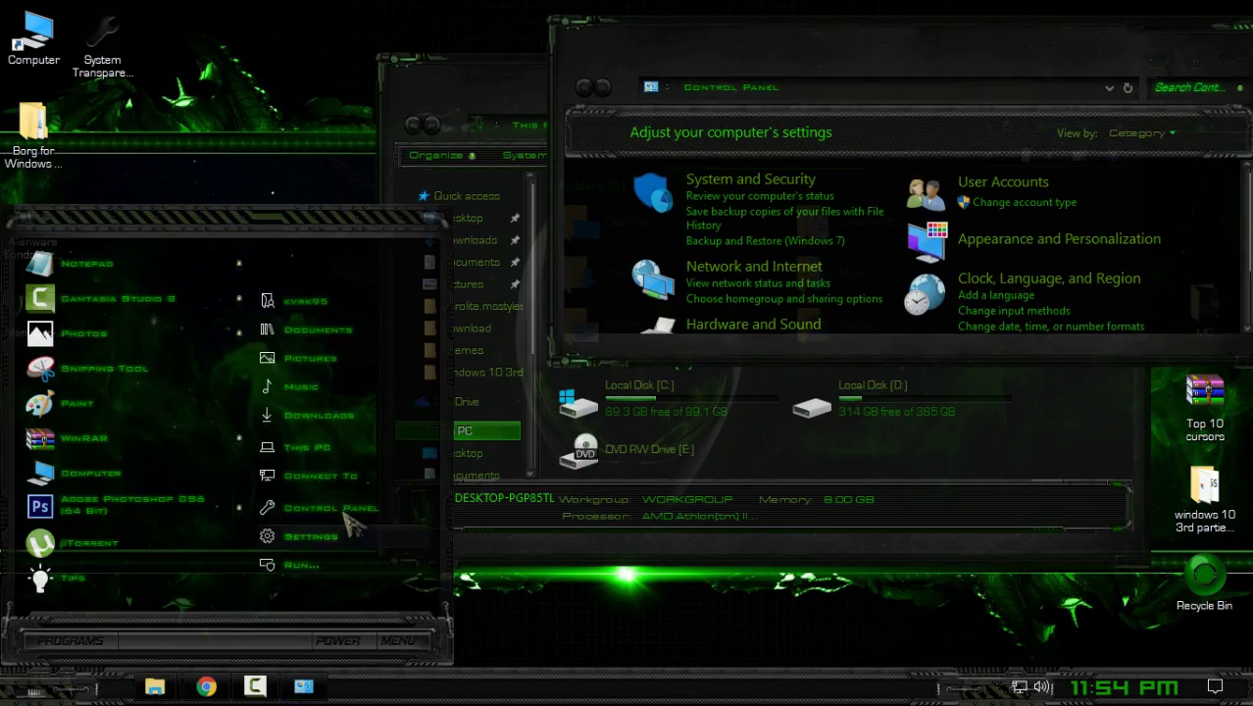
right_click(353, 447)
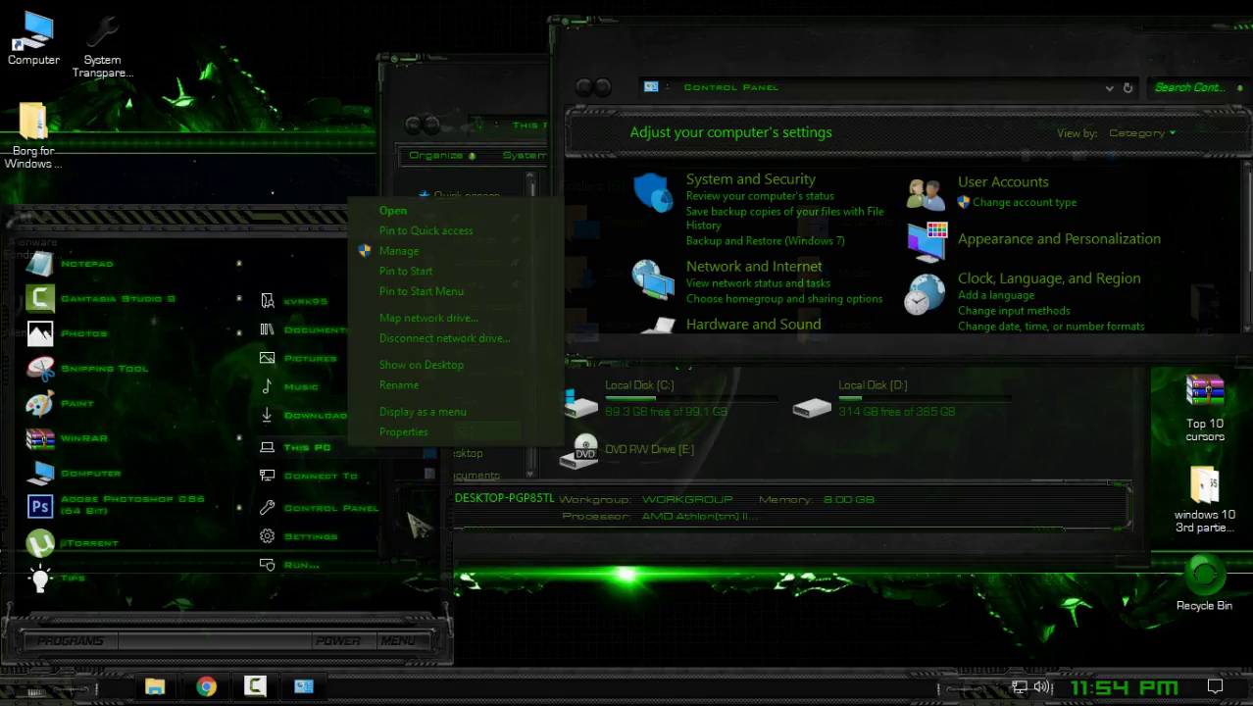
left_click(443, 438)
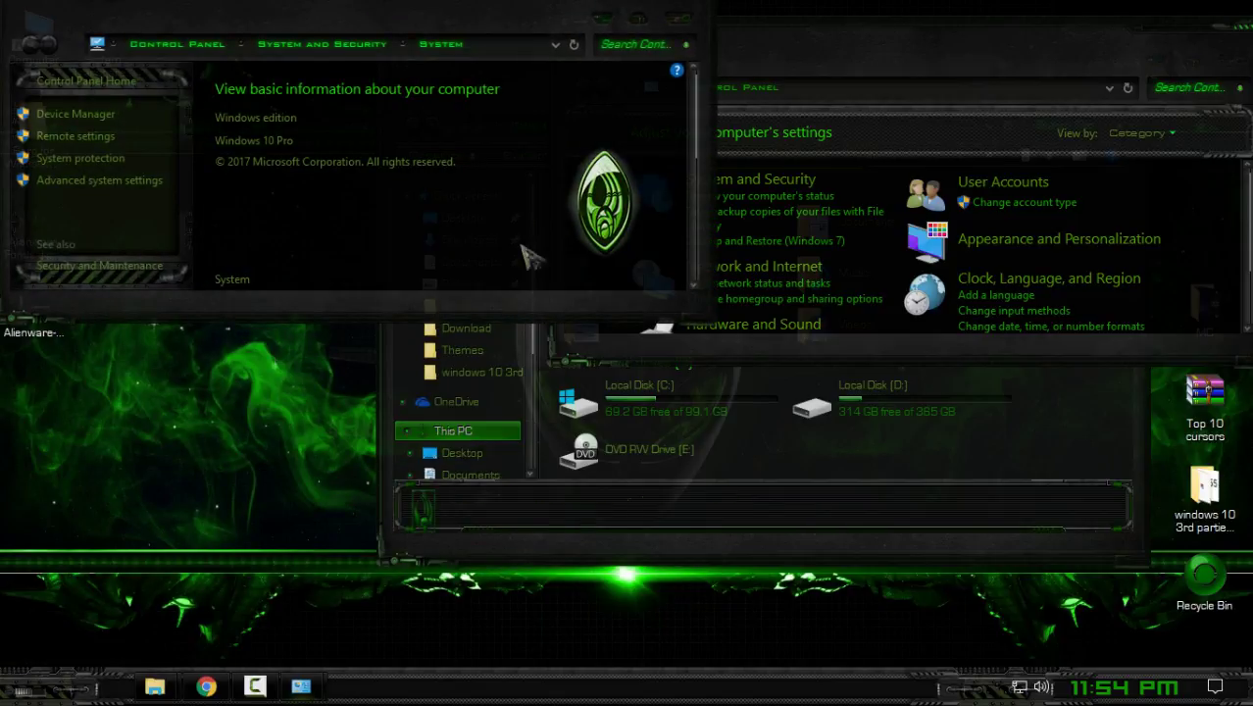
left_click(638, 18)
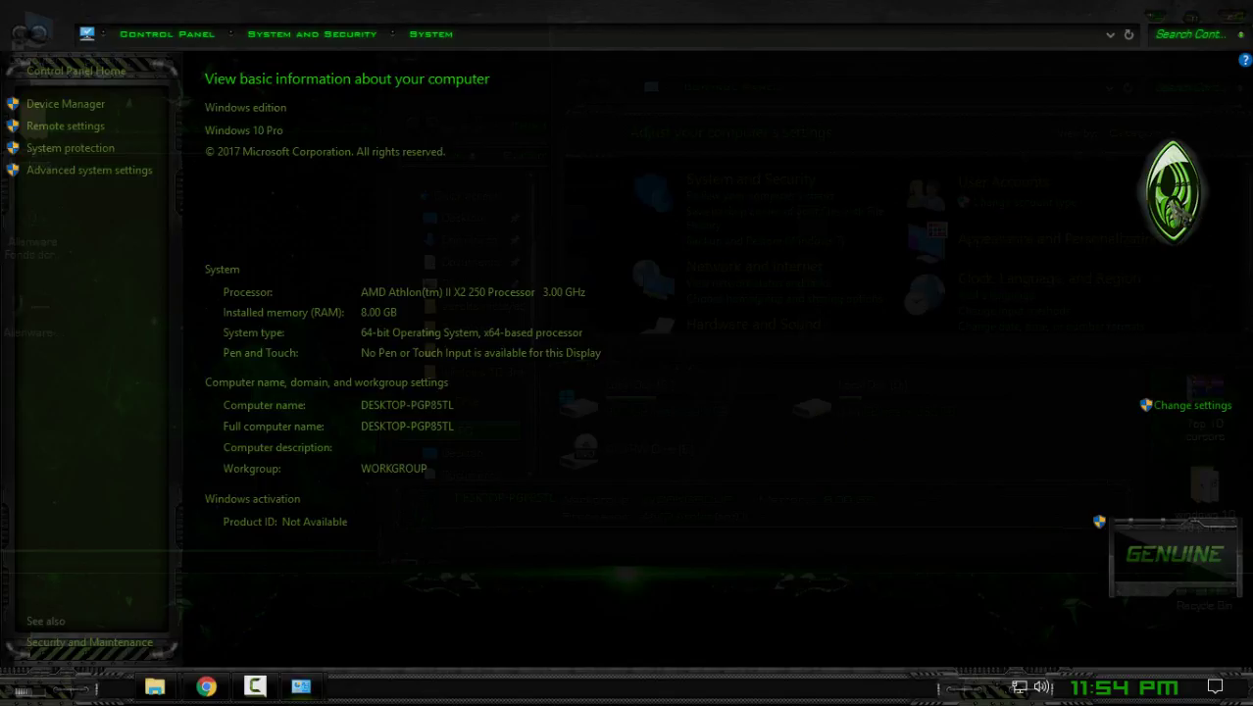
mouse_move(867, 13)
left_mouse_down()
mouse_move(436, 233)
mouse_move(600, 188)
left_mouse_up()
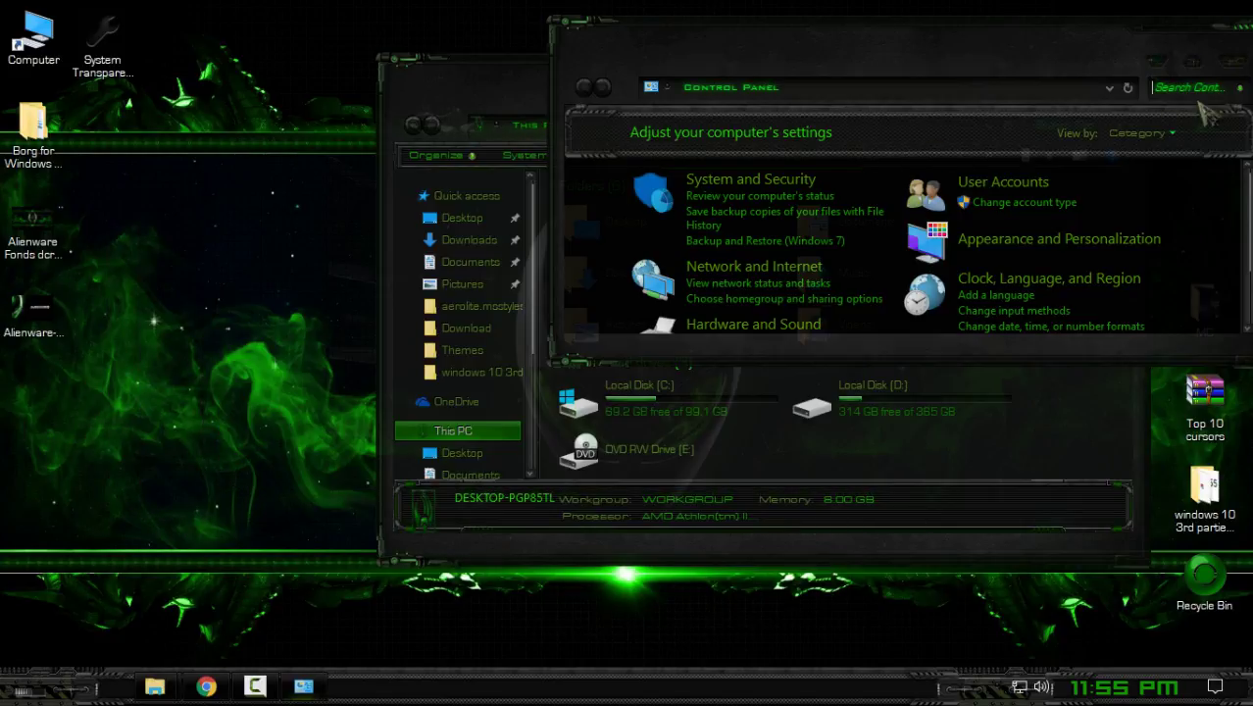
left_click(1244, 81)
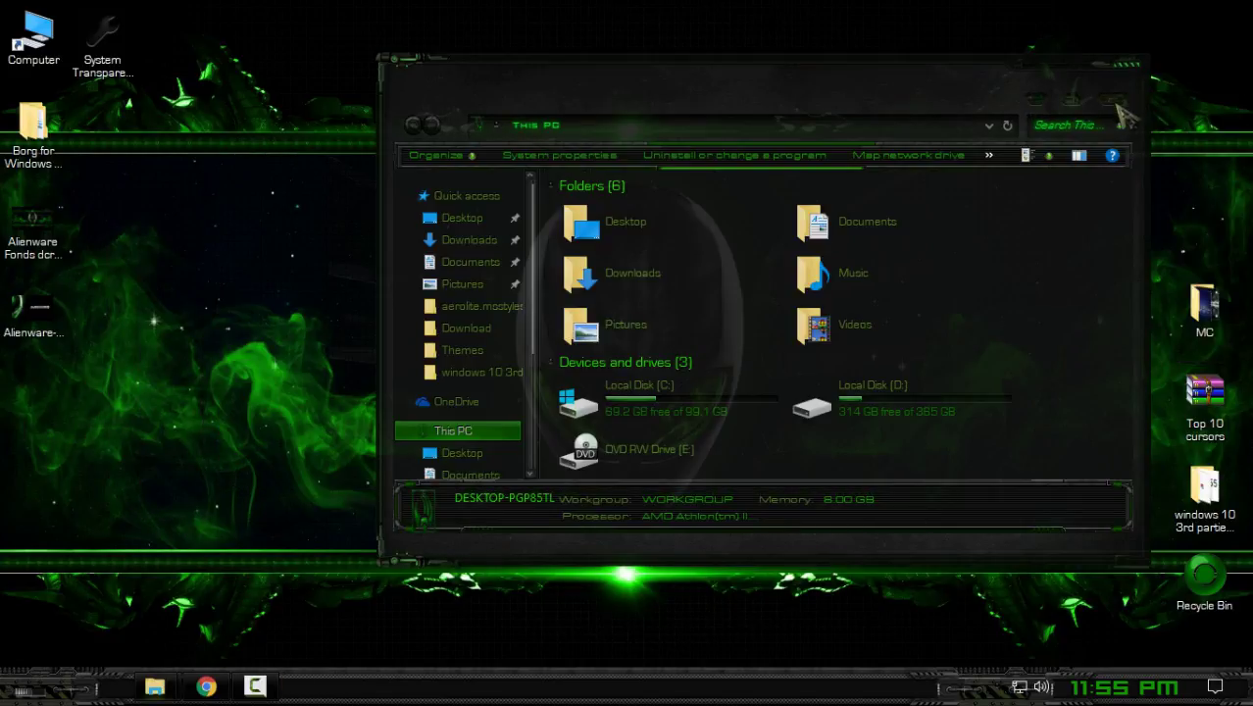
Step: Close This PC, refresh the desktop twice, and select then deselect the Borg folder
left_click(1126, 116)
right_click(417, 232)
left_click(504, 296)
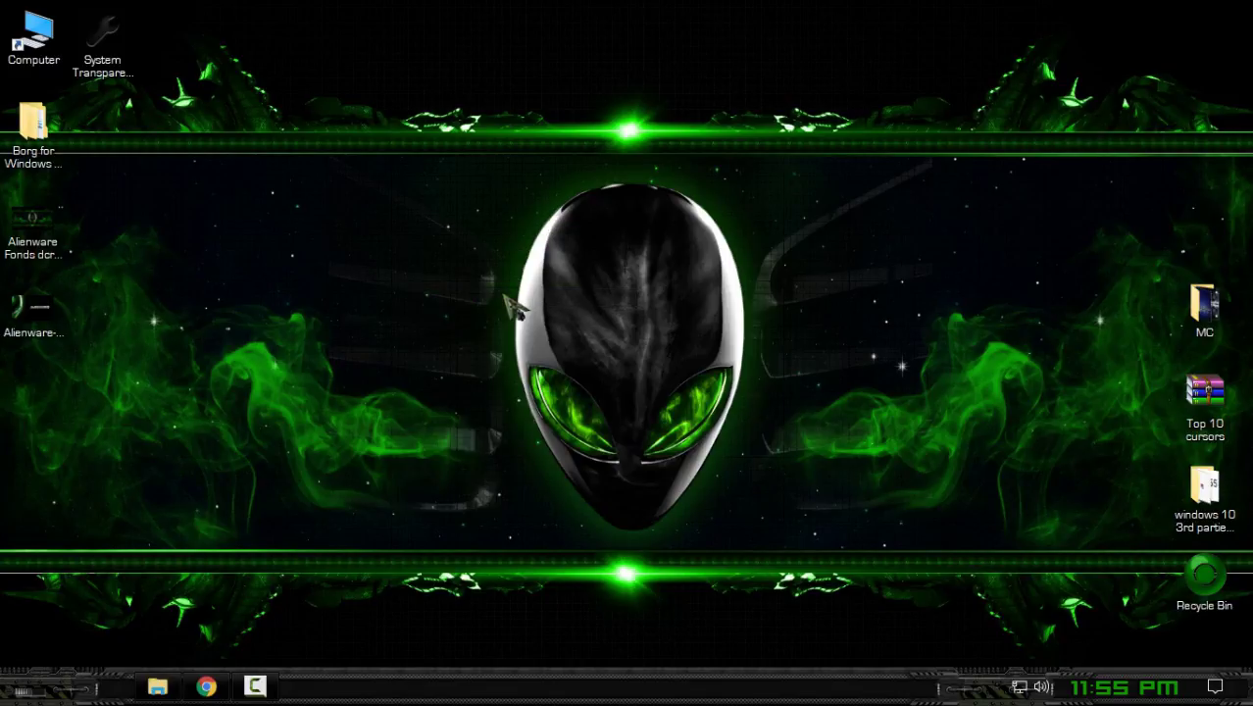
right_click(452, 238)
left_click(484, 304)
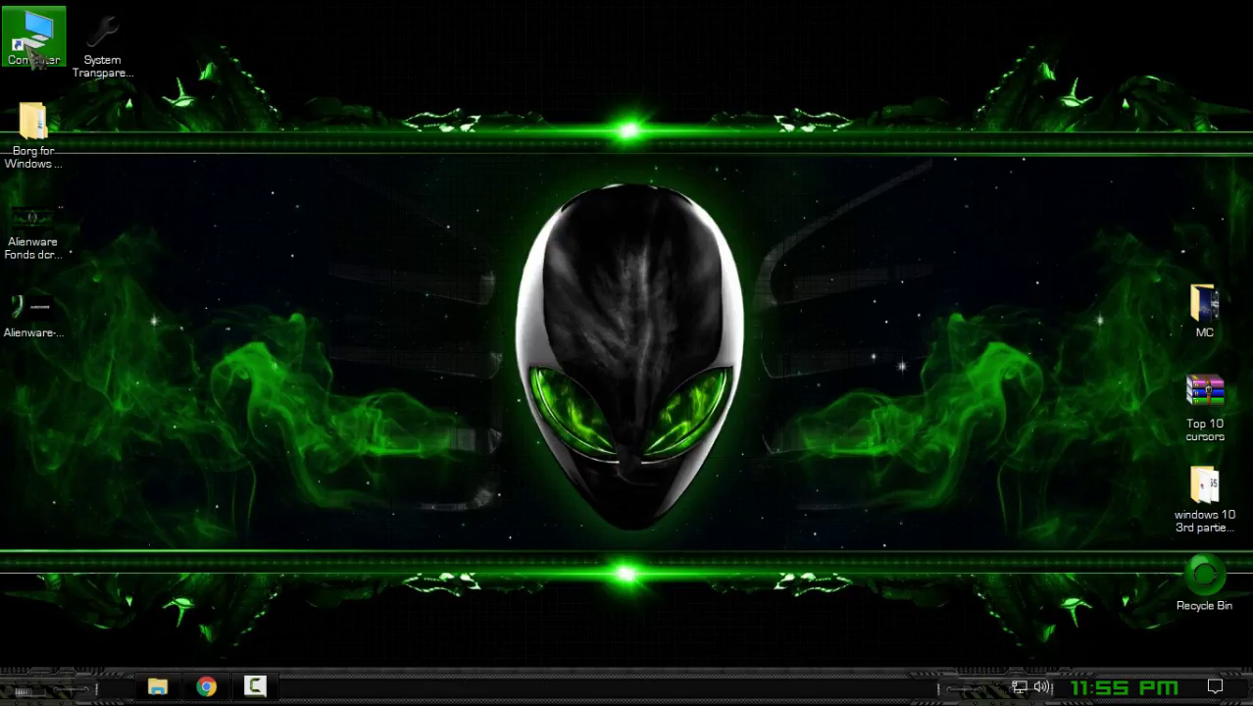
left_click(44, 157)
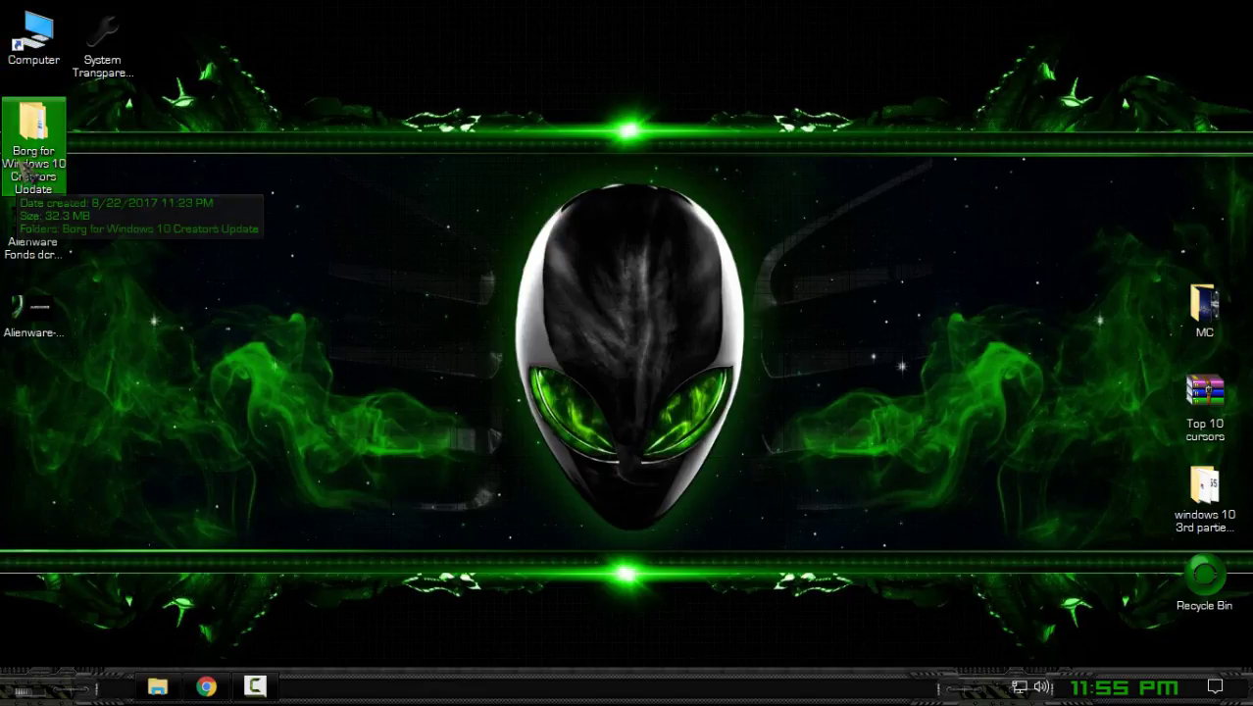
left_click(155, 167)
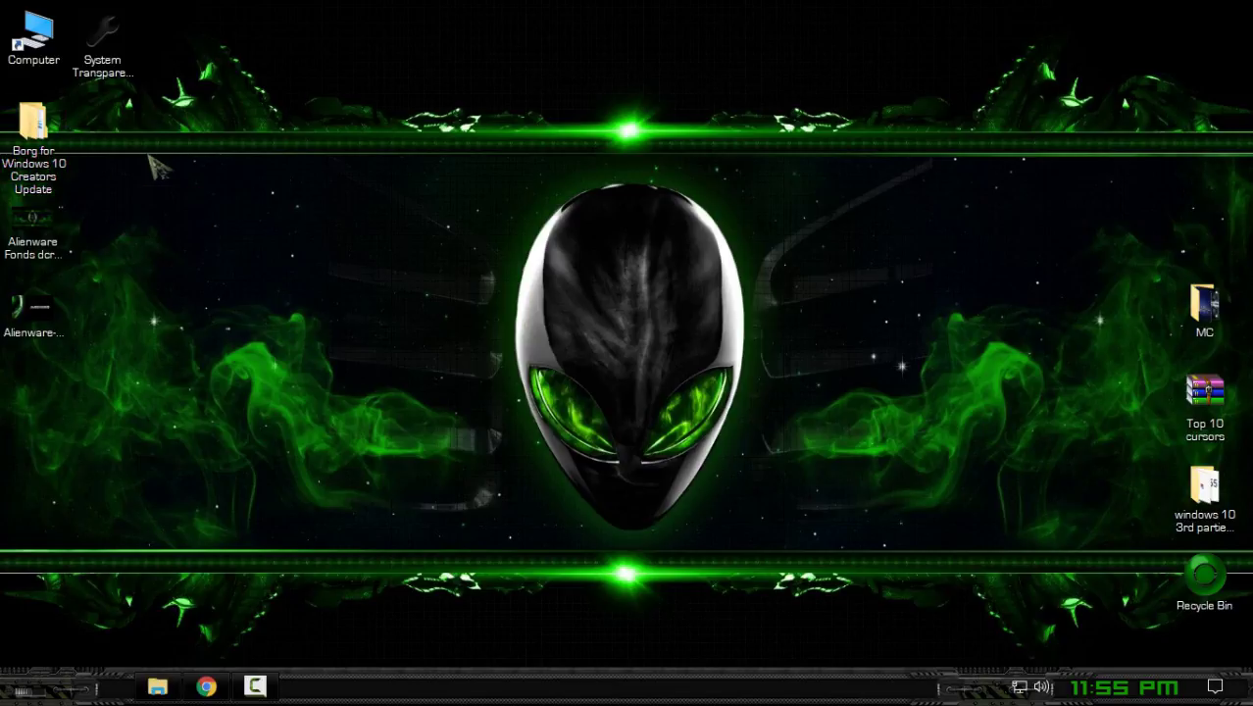
Step: Set the Alienware High-Performance Systems image as the desktop background, then close Photos
double_click(69, 309)
mouse_move(593, 272)
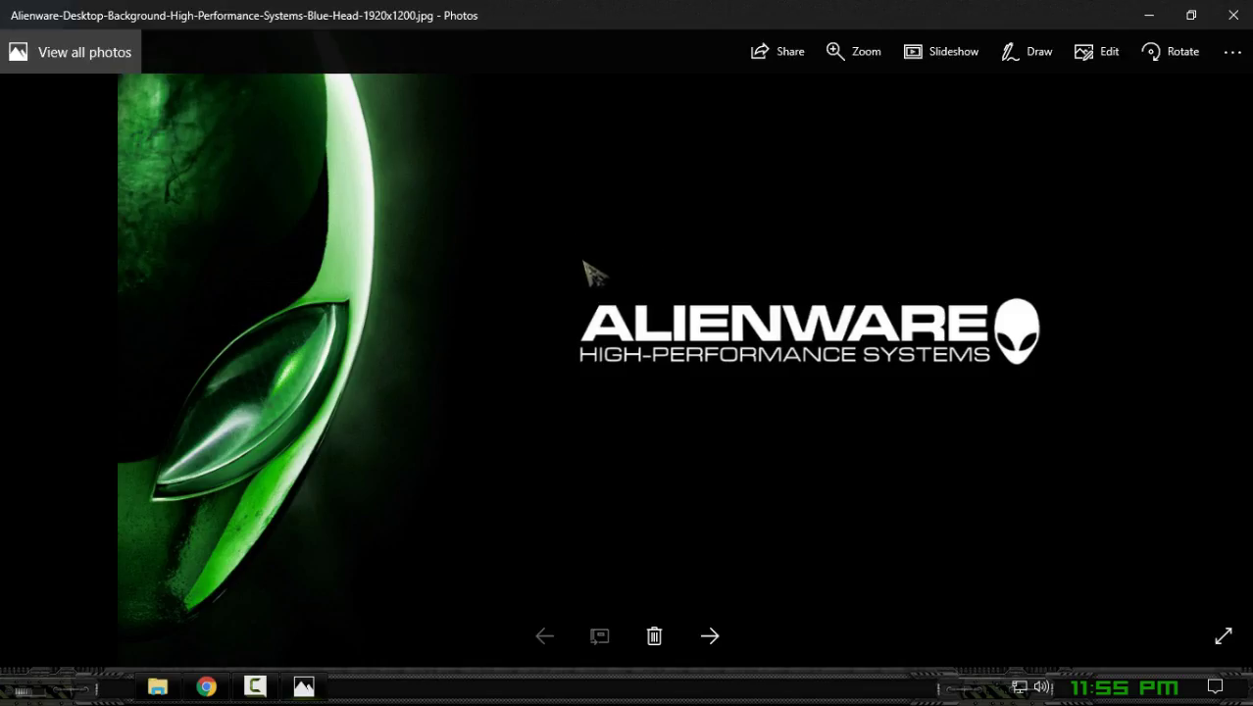
right_click(586, 255)
mouse_move(627, 334)
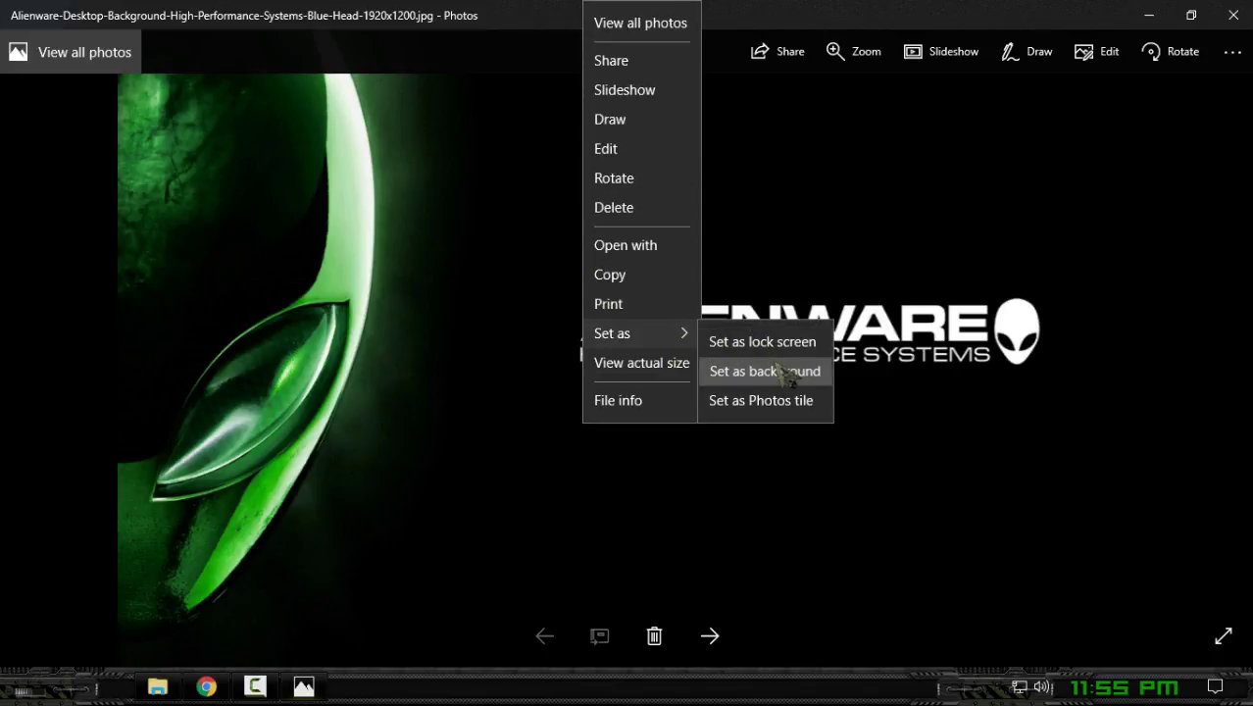
left_click(784, 372)
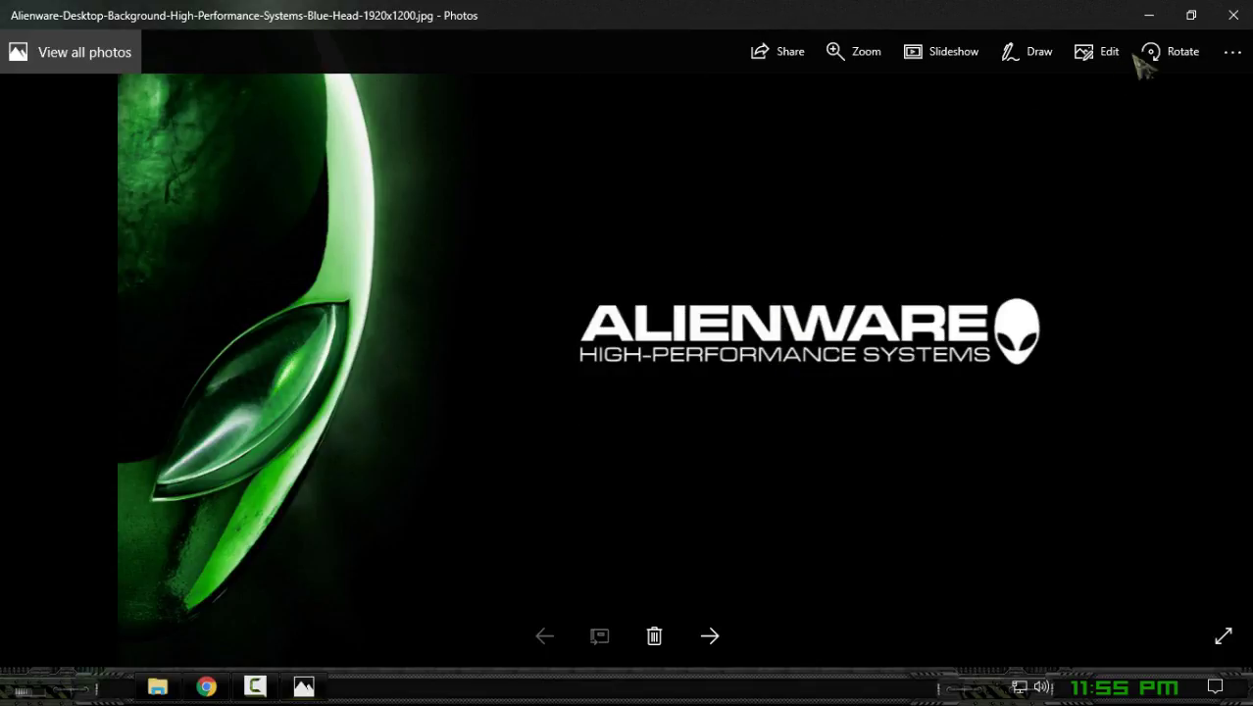
left_click(1233, 15)
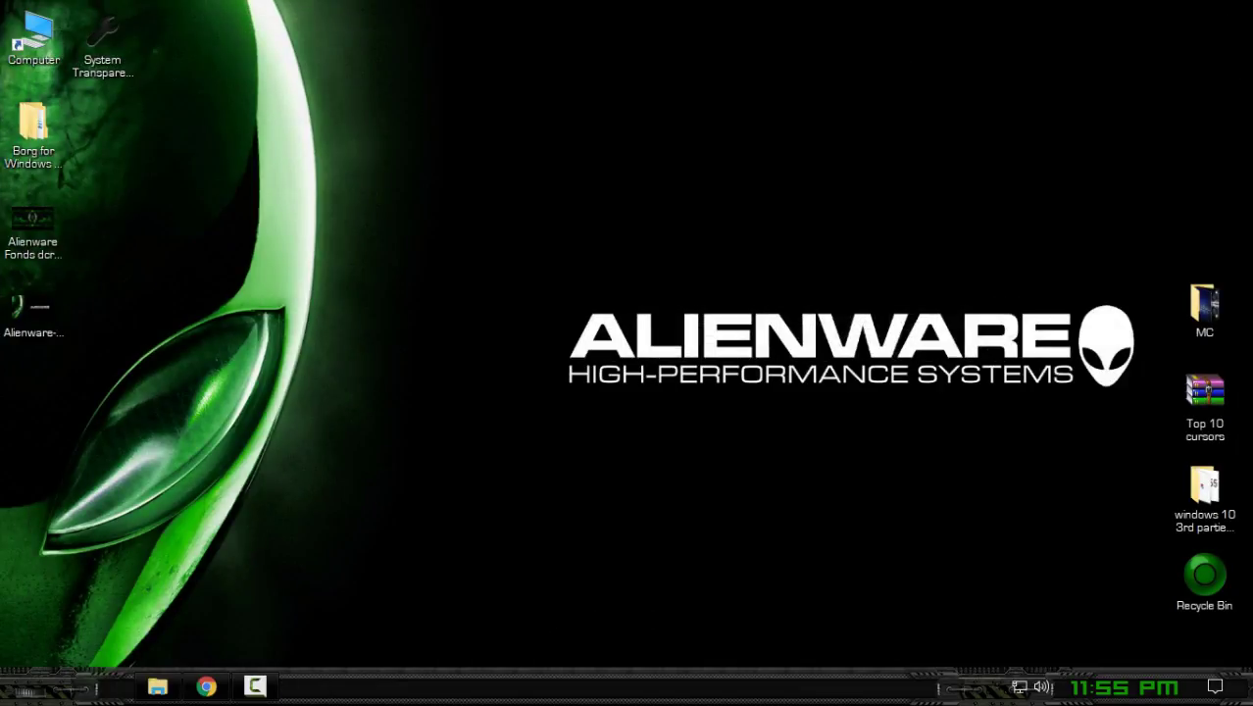
key("super")
Step: Briefly open This PC, then apply System Transparency level 200 via its tray Setup and Info
double_click(47, 44)
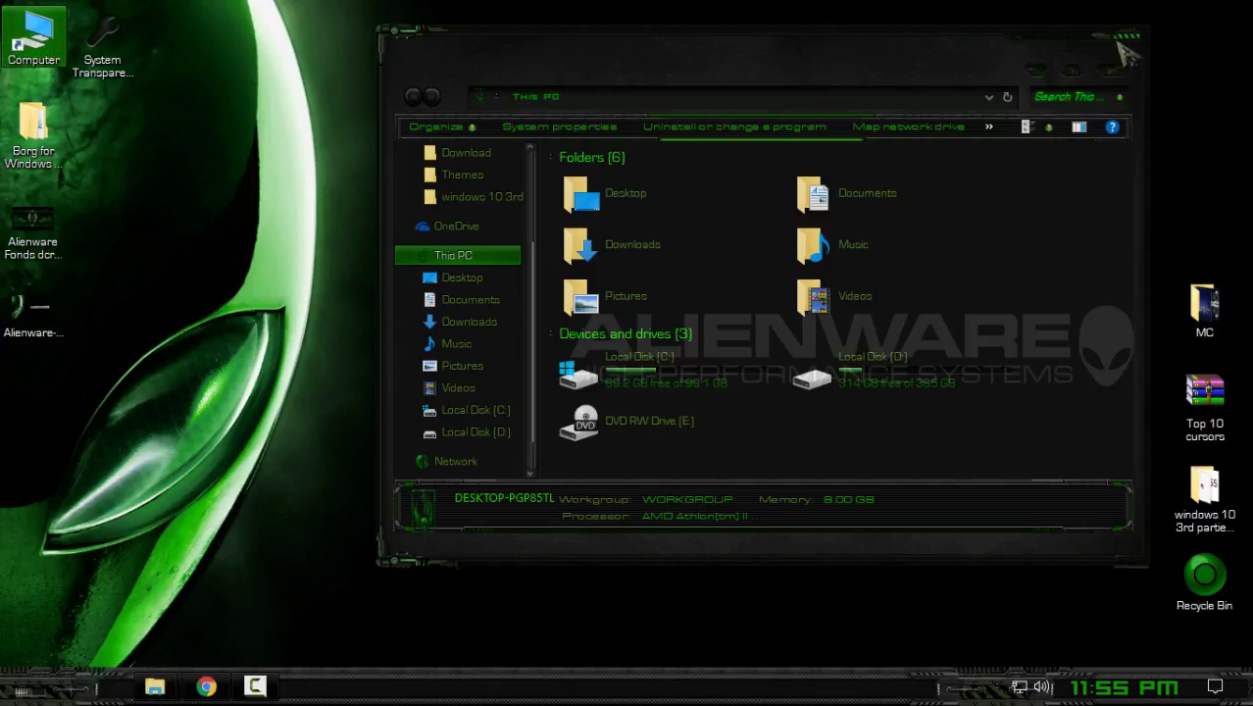
left_click(1111, 71)
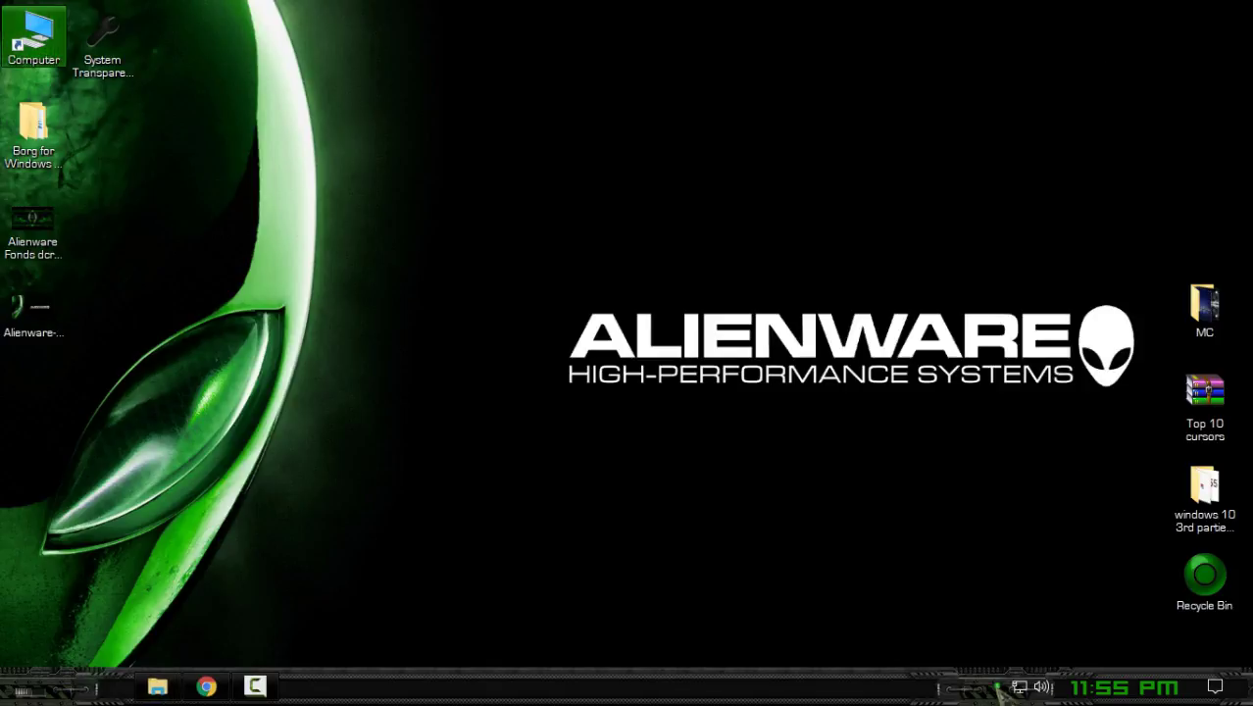
left_click(998, 687)
right_click(997, 647)
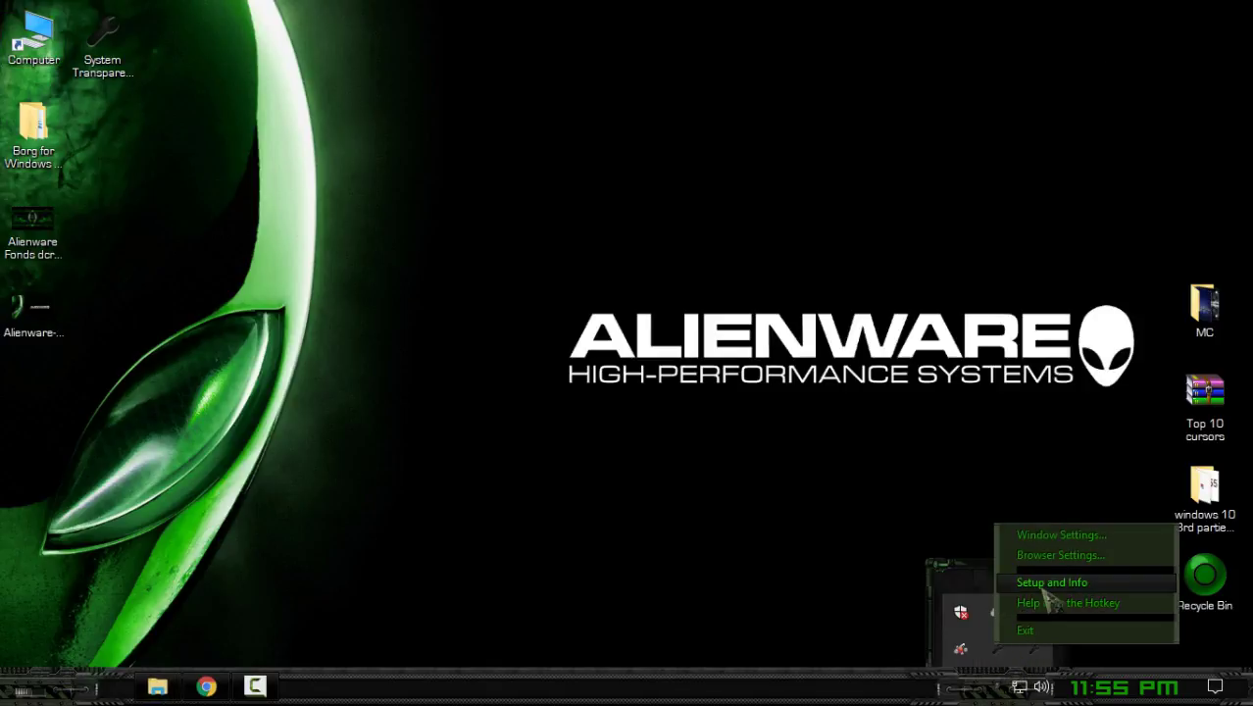
left_click(1028, 587)
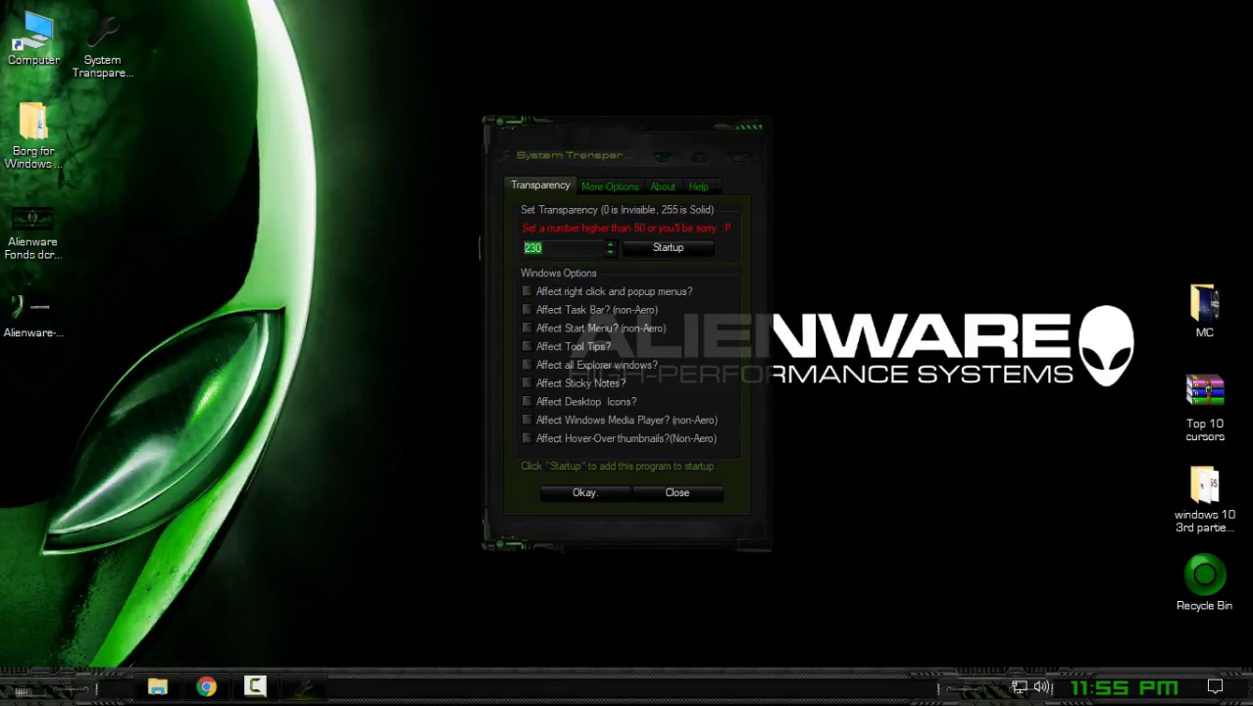
left_click(618, 496)
Step: Check the transparency on a This PC window, moving it slightly left, then close it
key("Return")
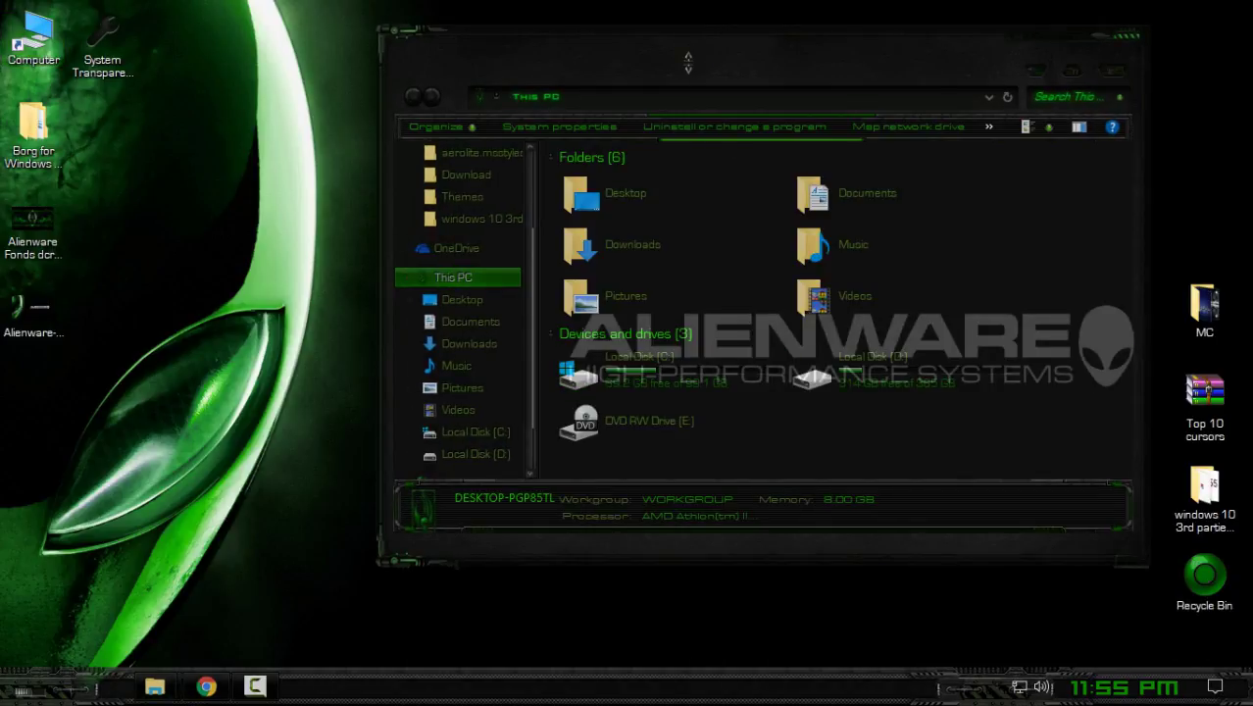
left_click_drag(689, 63, 607, 93)
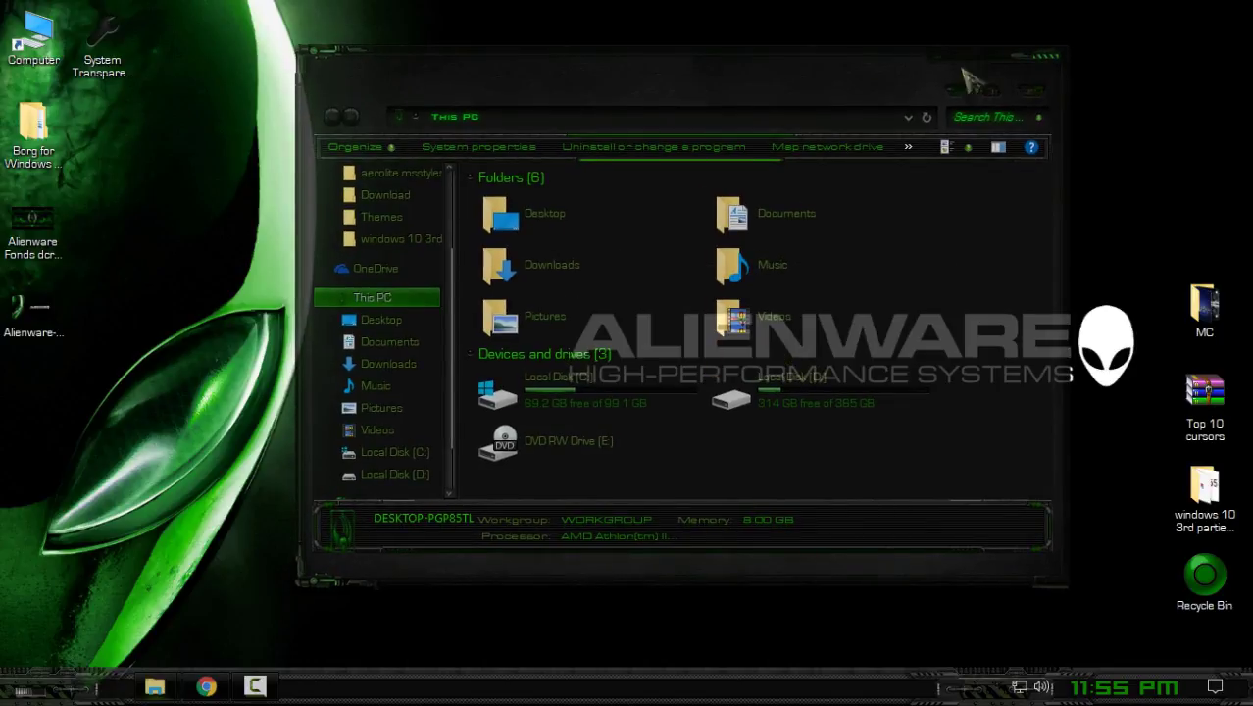
left_click(1037, 99)
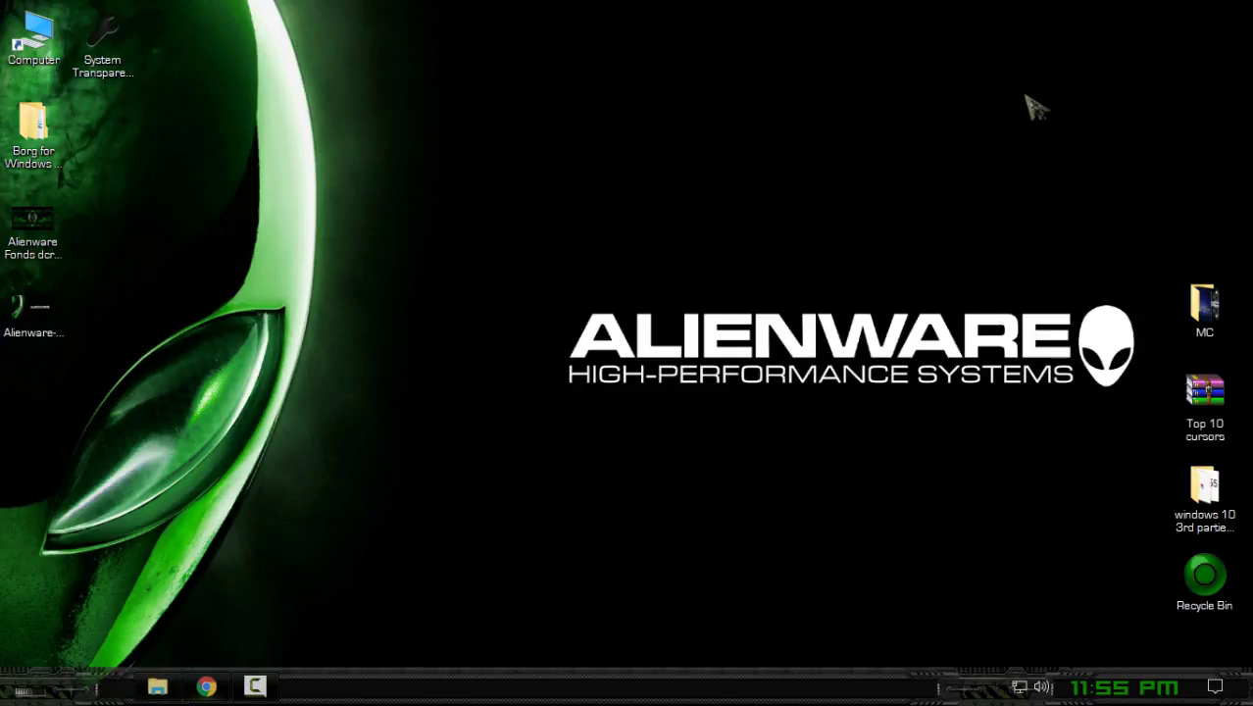